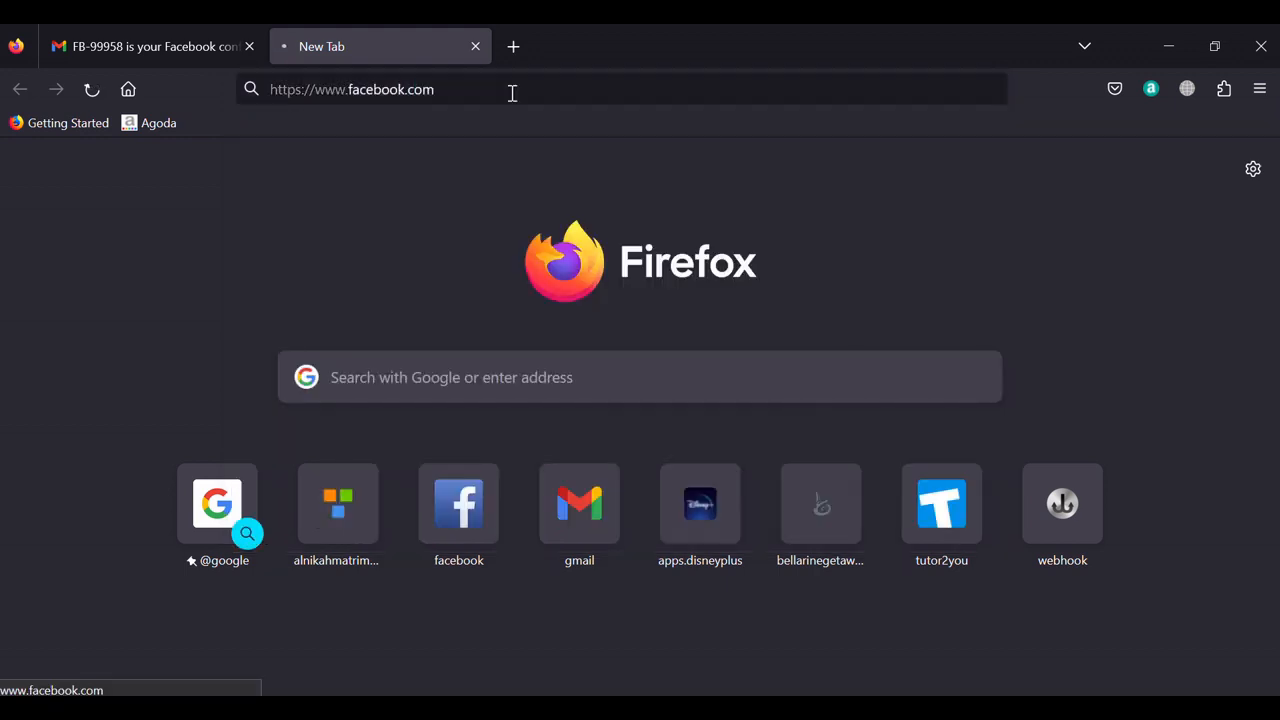
Step: Open Facebook's Sign Up form from the login page with Create new account
{"action": "left_click", "coordinate": [909, 552]}
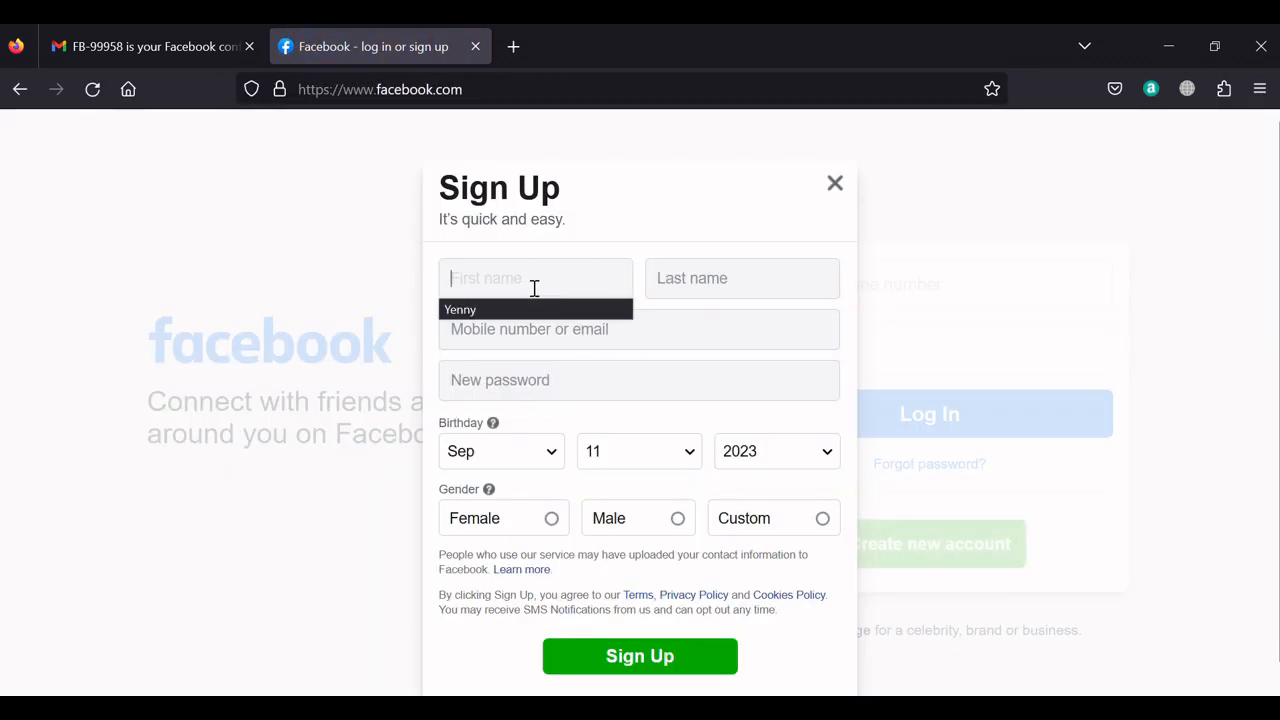
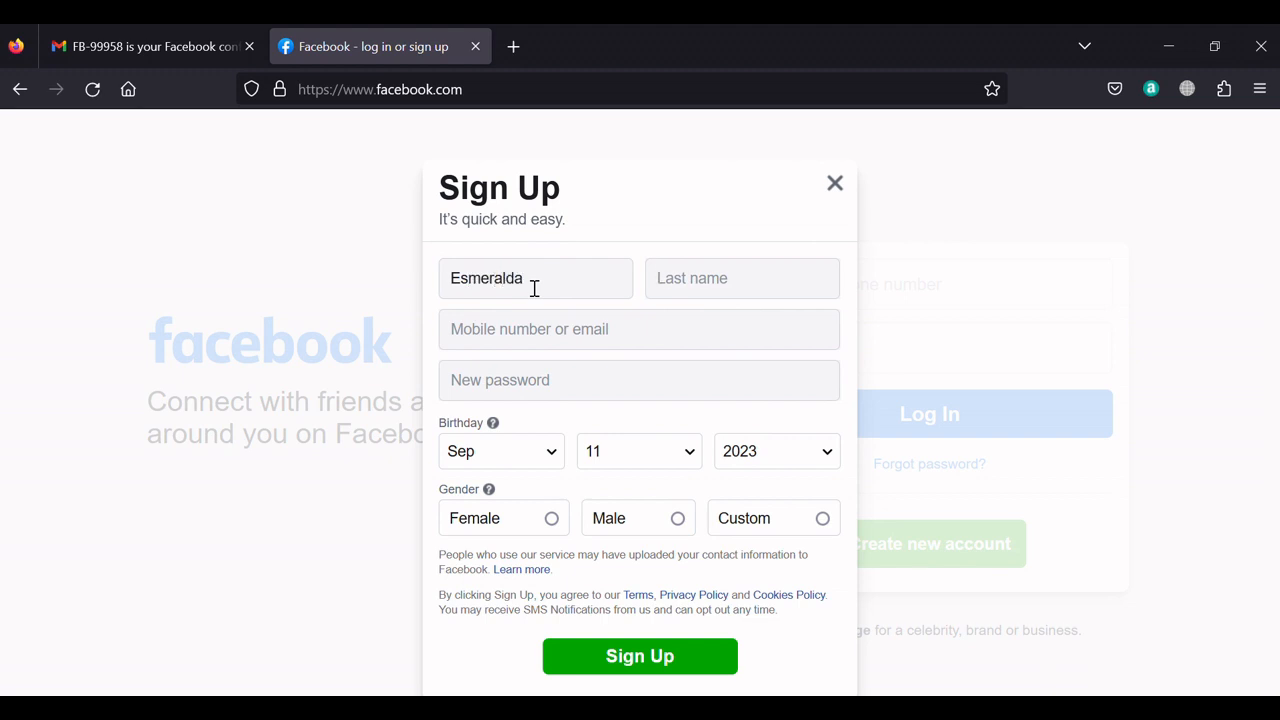
Step: Enter the new user's first name and last name
{"action": "key", "text": "Tab"}
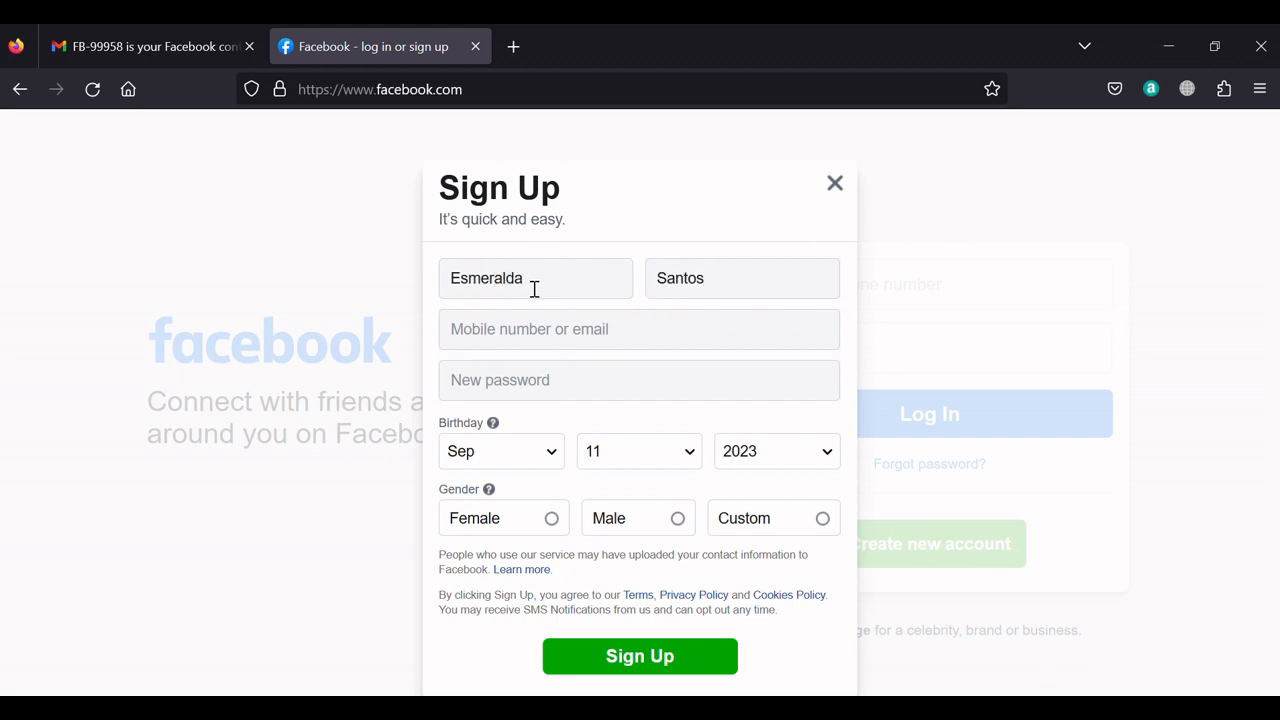
Step: Enter the Gmail address and copy it into the Re-enter email field
{"action": "left_click", "coordinate": [529, 341]}
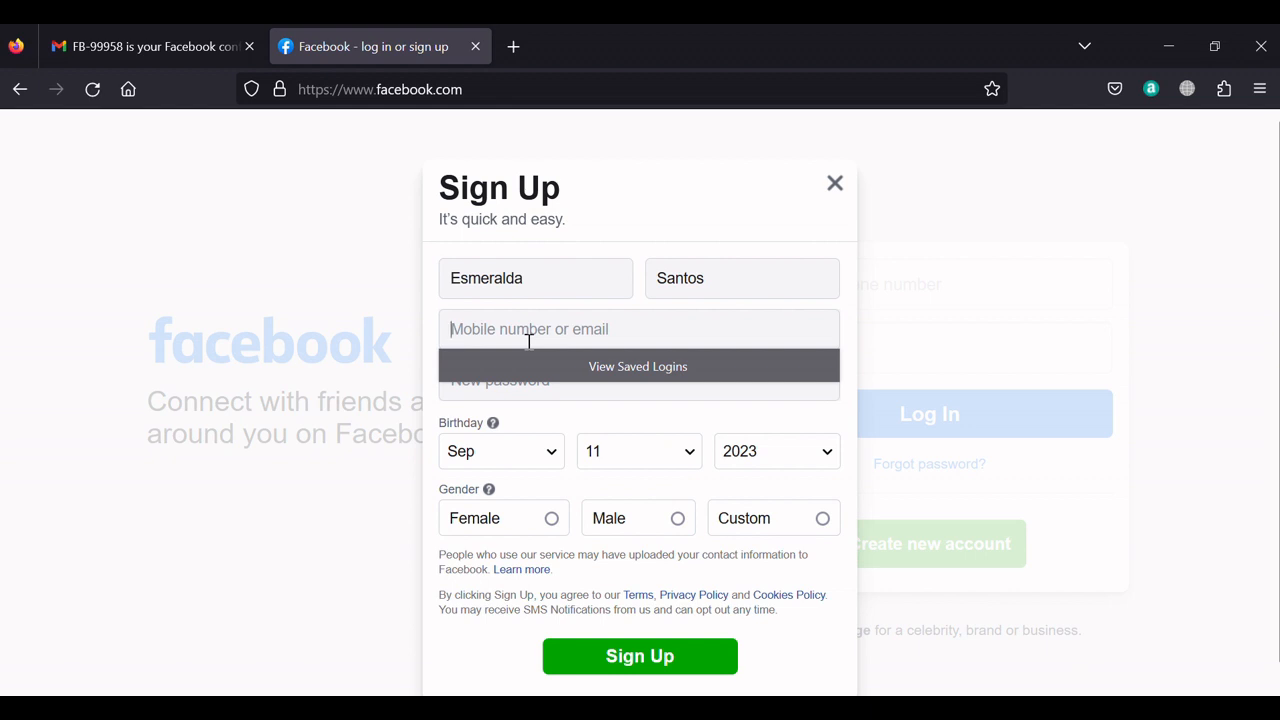
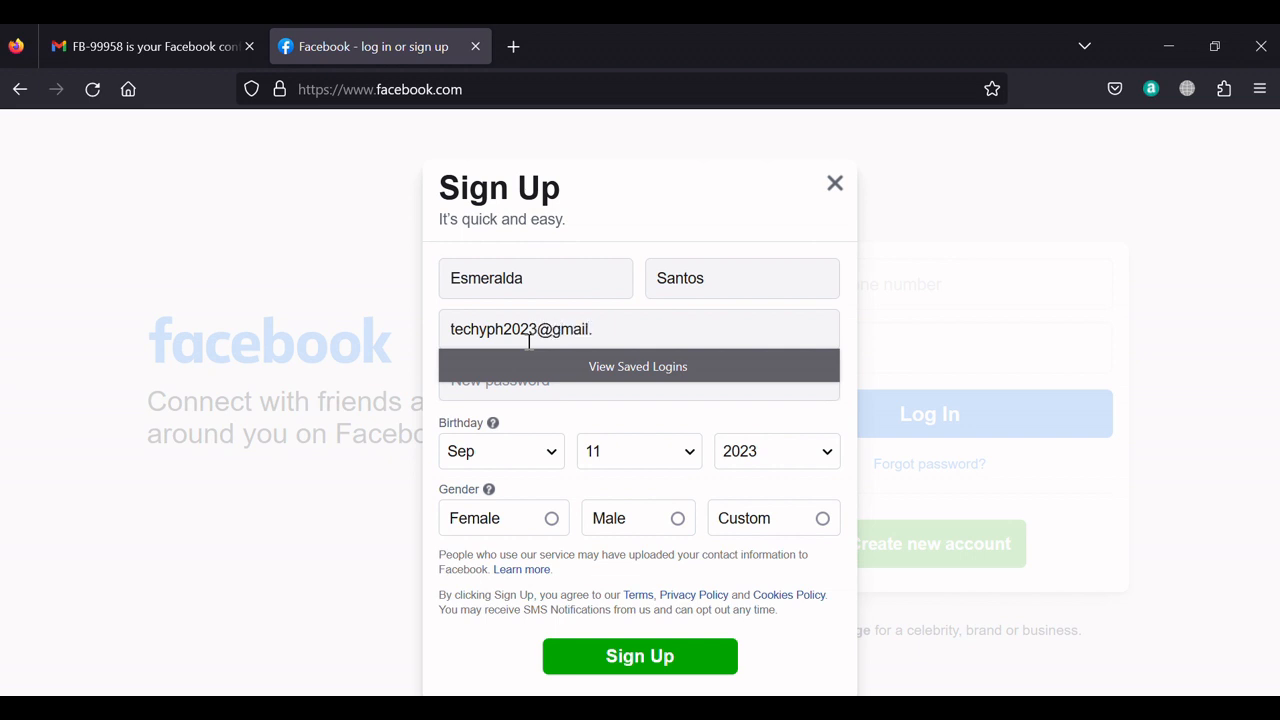
{"action": "left_click", "coordinate": [527, 426]}
{"action": "left_click", "coordinate": [515, 375]}
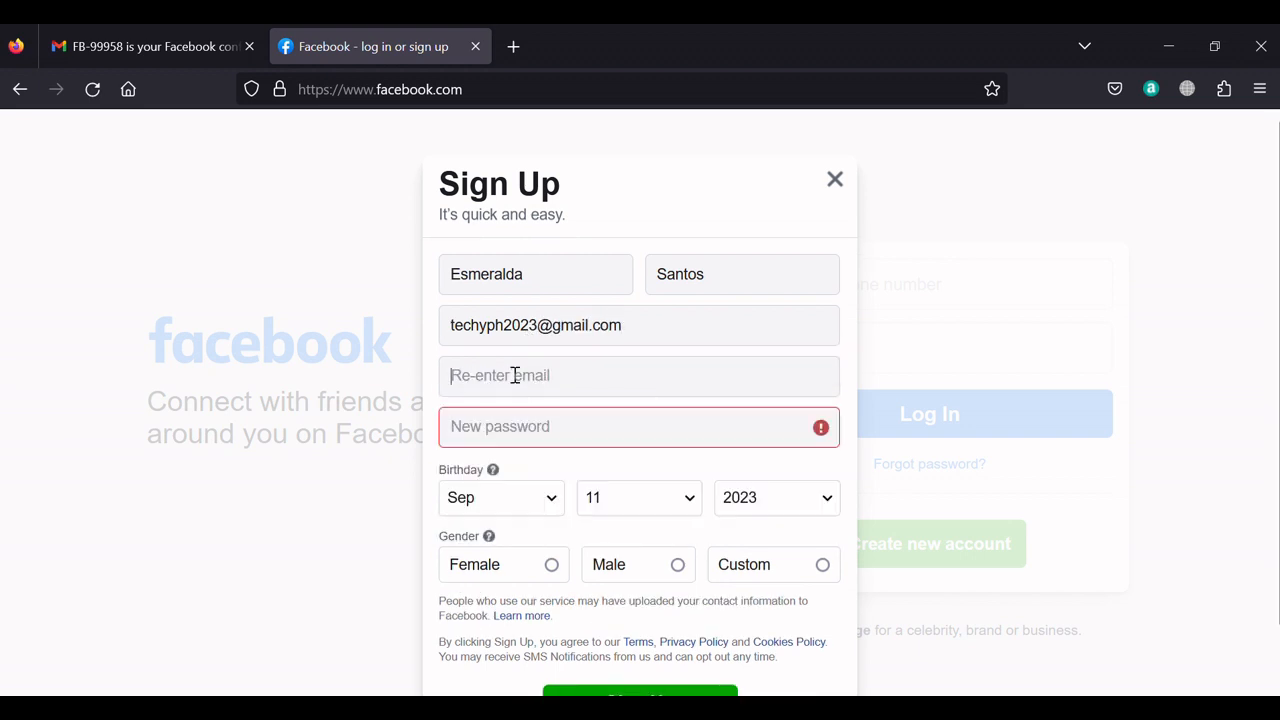
{"action": "left_click_drag", "start_coordinate": [655, 336], "coordinate": [407, 337]}
{"action": "key", "text": "ctrl+c"}
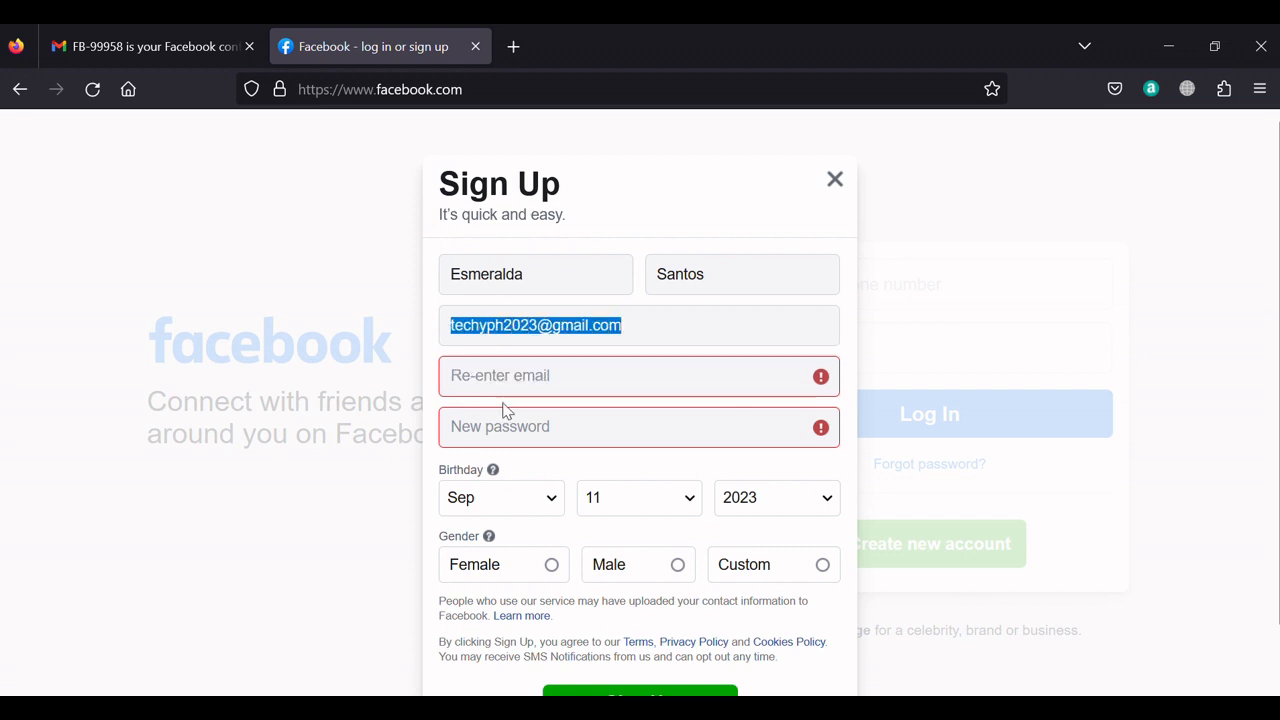
{"action": "left_click", "coordinate": [497, 380]}
{"action": "key", "text": "ctrl+v"}
Step: Type the new account password
{"action": "left_click", "coordinate": [495, 432]}
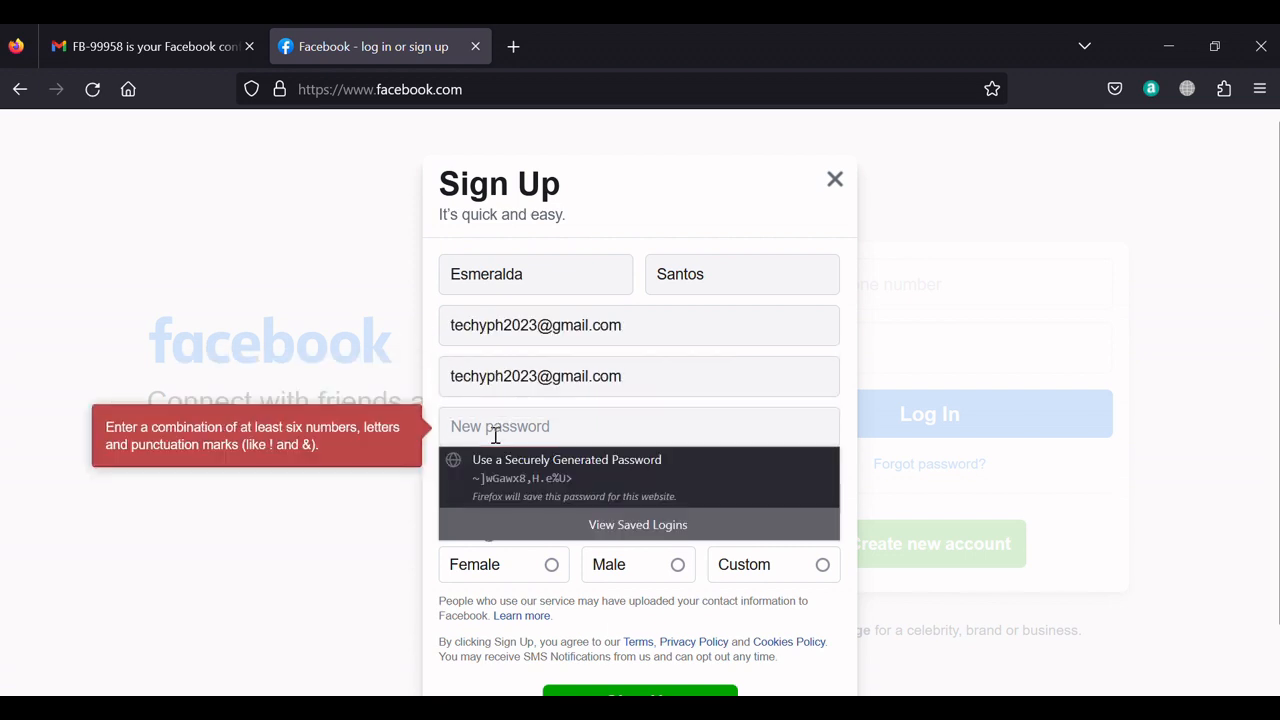
{"action": "type", "text": "abc"}
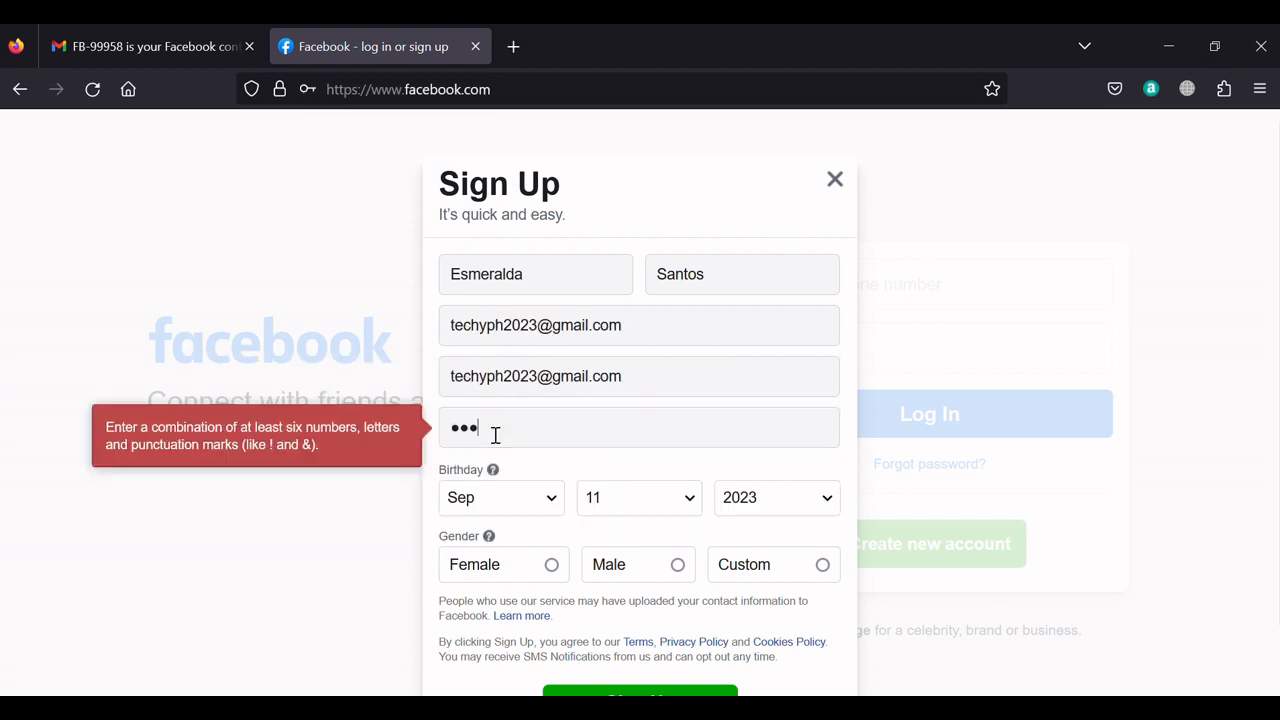
{"action": "key", "text": "BackSpace"}
{"action": "key", "text": "BackSpace"}
{"action": "key", "text": "BackSpace"}
{"action": "type", "text": "*************"}
Step: Set the birth month to Jan and the birth day to 20
{"action": "left_click", "coordinate": [525, 515]}
{"action": "left_click", "coordinate": [523, 514]}
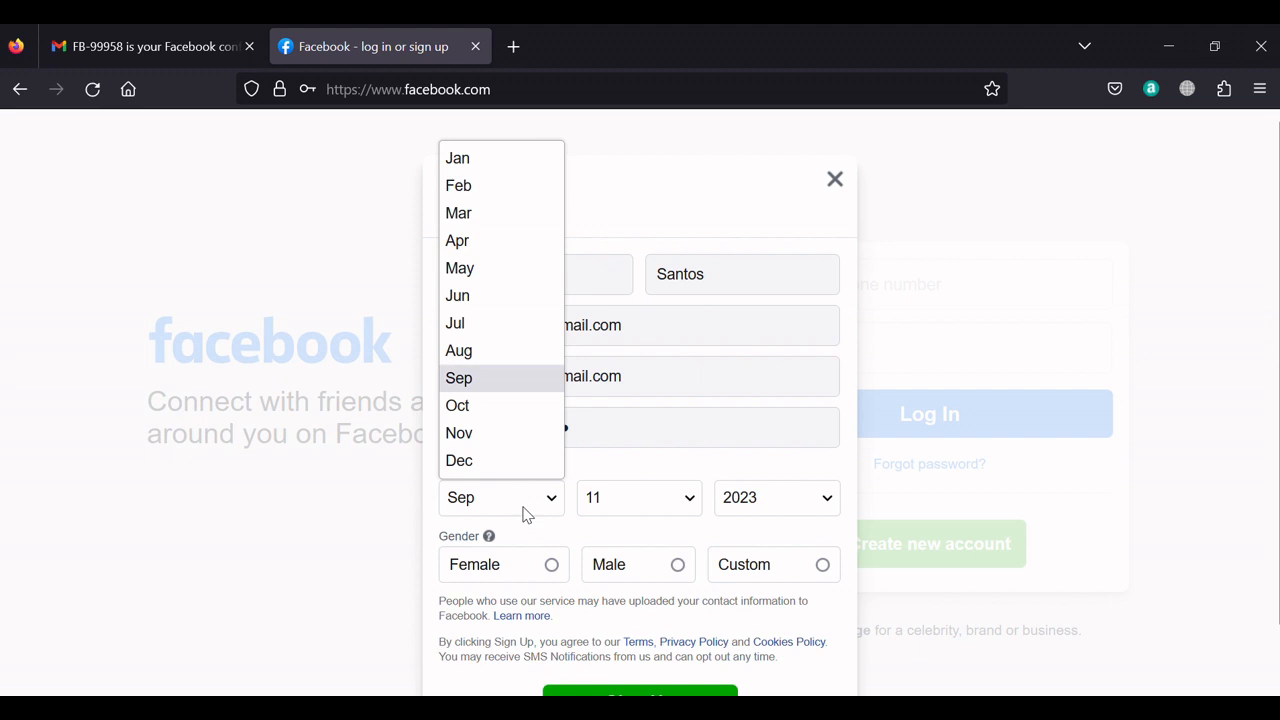
{"action": "left_click", "coordinate": [523, 157]}
{"action": "left_click", "coordinate": [631, 517]}
{"action": "scroll", "coordinate": [643, 334], "scroll_direction": "down", "scroll_amount": 5}
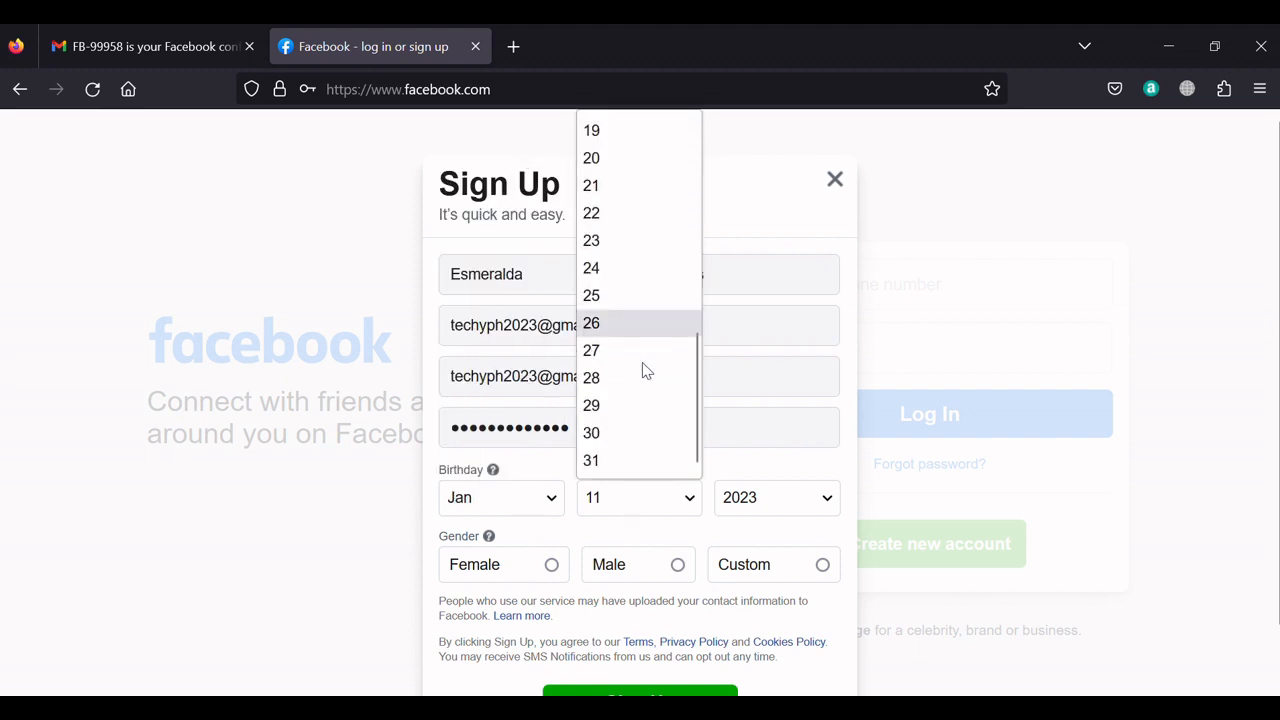
{"action": "scroll", "coordinate": [621, 390], "scroll_direction": "up", "scroll_amount": 2}
{"action": "left_click", "coordinate": [596, 298]}
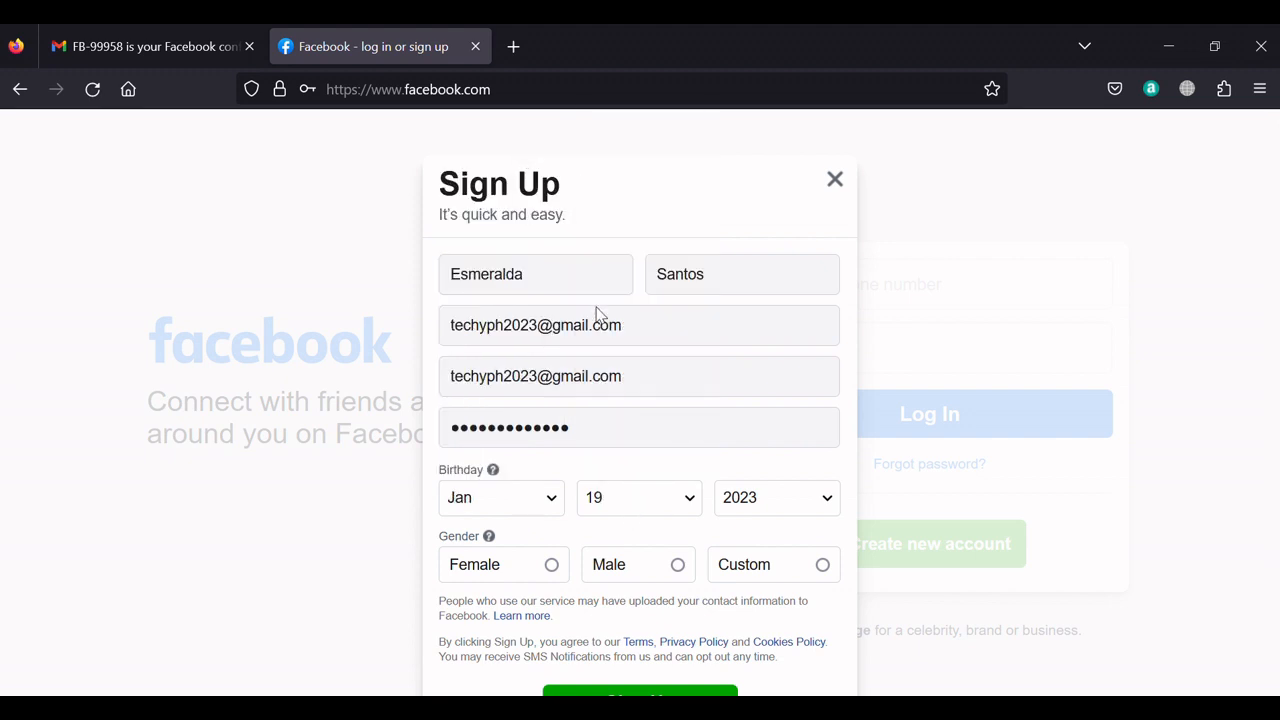
{"action": "left_click", "coordinate": [640, 510]}
{"action": "scroll", "coordinate": [629, 410], "scroll_direction": "down", "scroll_amount": 2}
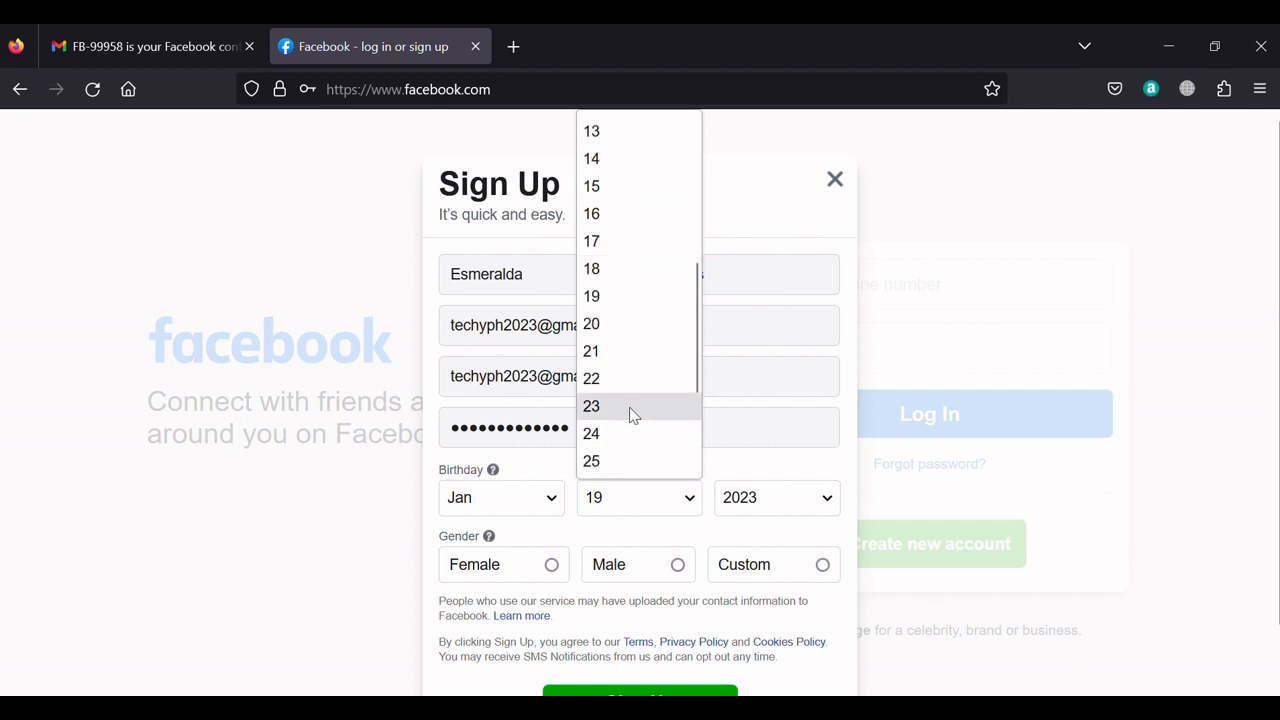
{"action": "left_click", "coordinate": [616, 324]}
Step: Set the birth year to 1993, choose Male gender, and submit the form
{"action": "left_click", "coordinate": [774, 512]}
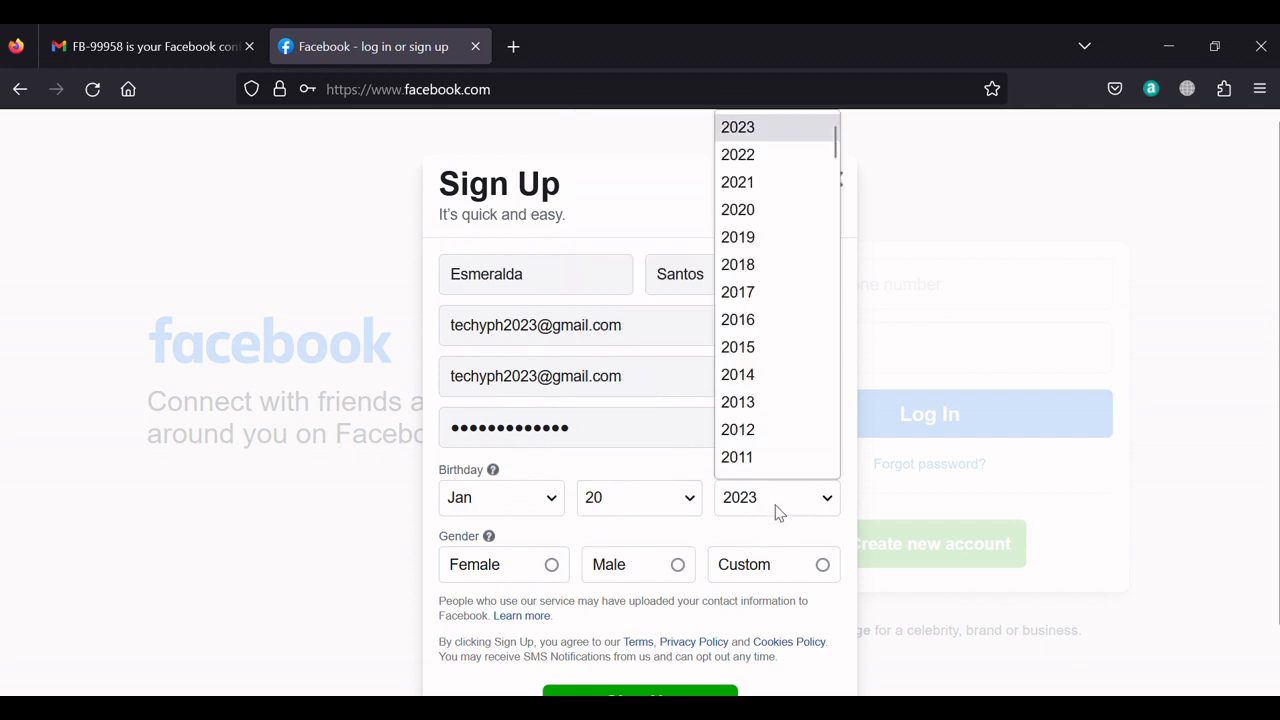
{"action": "scroll", "coordinate": [788, 323], "scroll_direction": "down", "scroll_amount": 12}
{"action": "scroll", "coordinate": [788, 323], "scroll_direction": "down", "scroll_amount": 2}
{"action": "scroll", "coordinate": [786, 334], "scroll_direction": "up", "scroll_amount": 6}
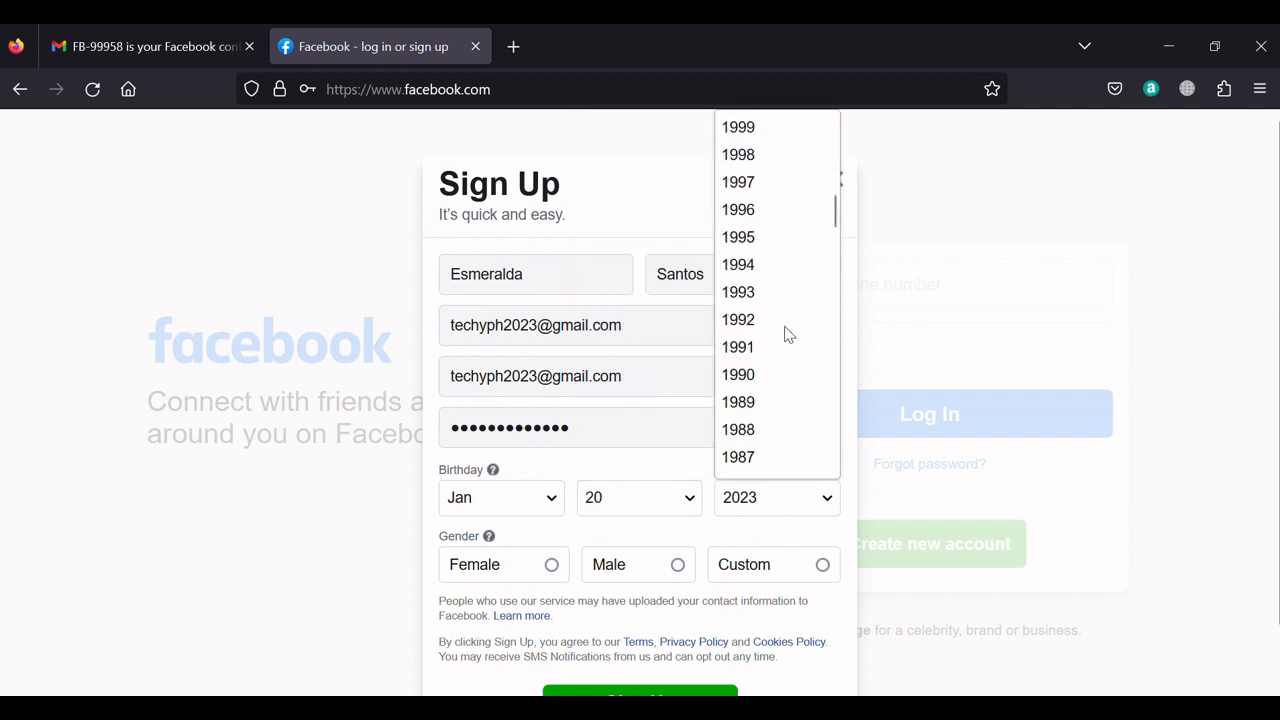
{"action": "left_click", "coordinate": [757, 294]}
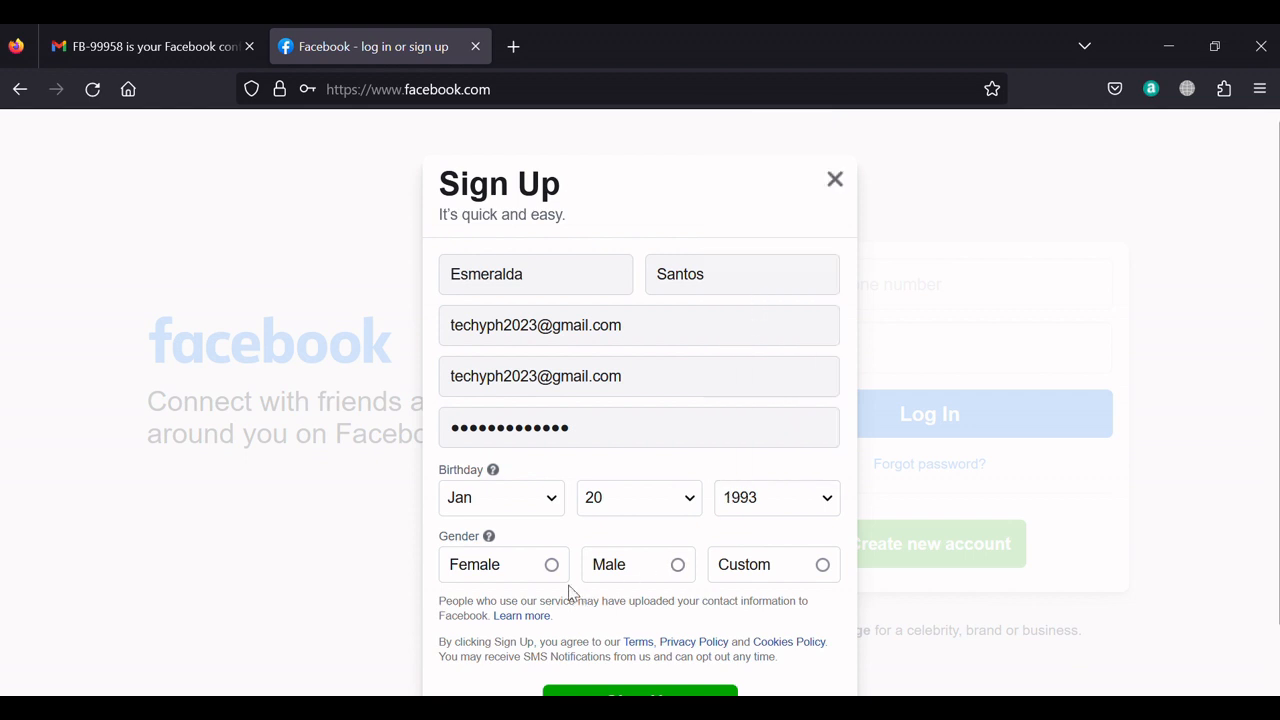
{"action": "left_click", "coordinate": [659, 574]}
{"action": "scroll", "coordinate": [714, 622], "scroll_direction": "down", "scroll_amount": 1}
{"action": "left_click", "coordinate": [672, 638]}
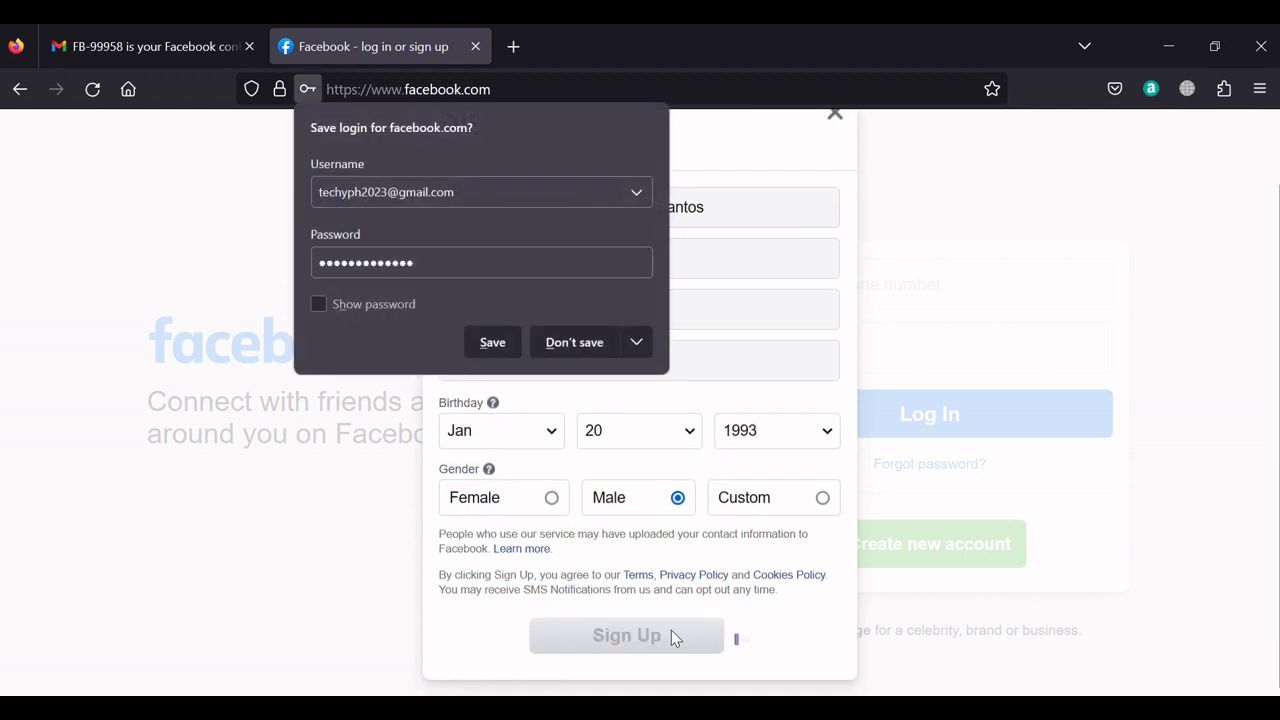
Step: Decline Firefox's login saving, choose to create a new account, and resubmit the sign-up form
{"action": "left_click", "coordinate": [574, 342]}
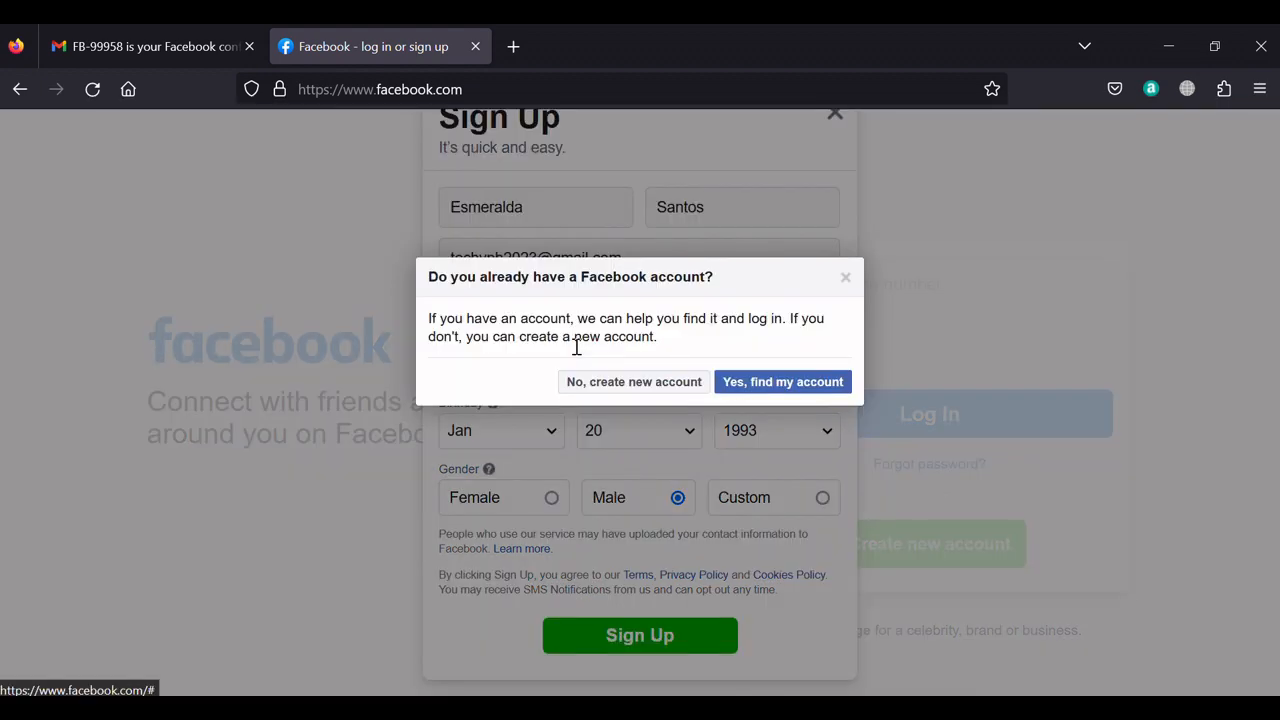
{"action": "left_click", "coordinate": [598, 384]}
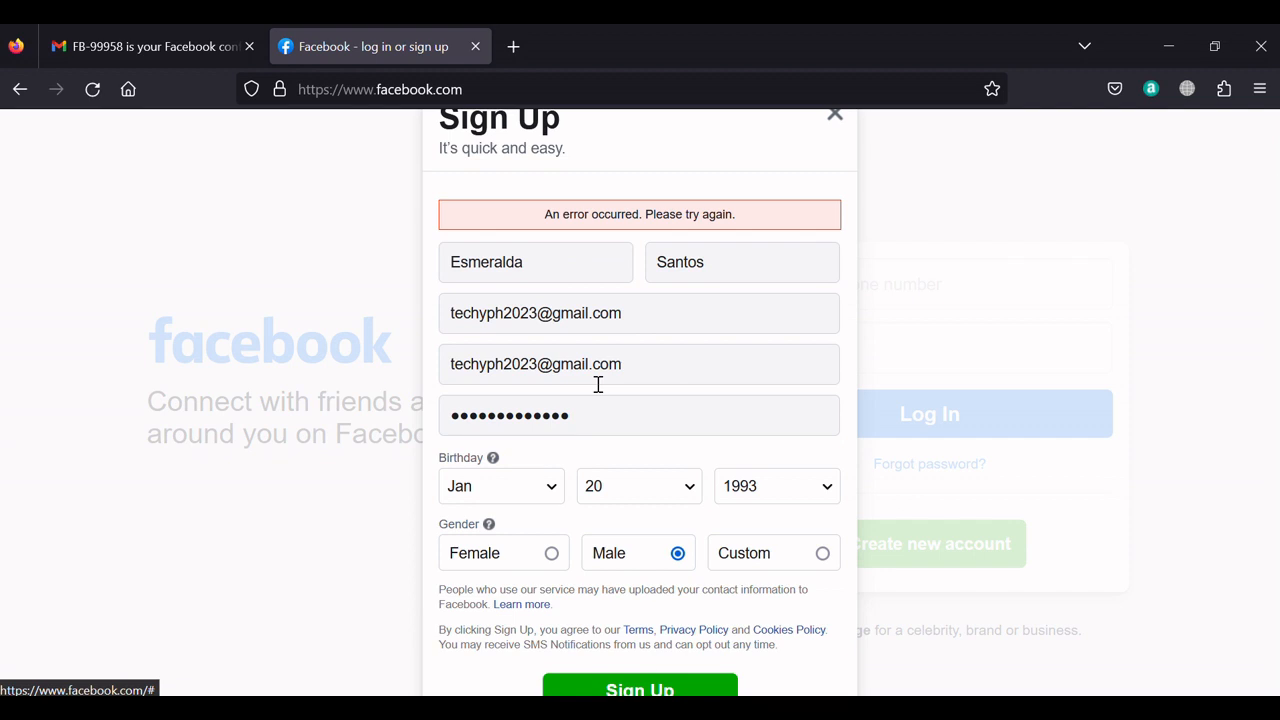
{"action": "scroll", "coordinate": [594, 430], "scroll_direction": "down", "scroll_amount": 1}
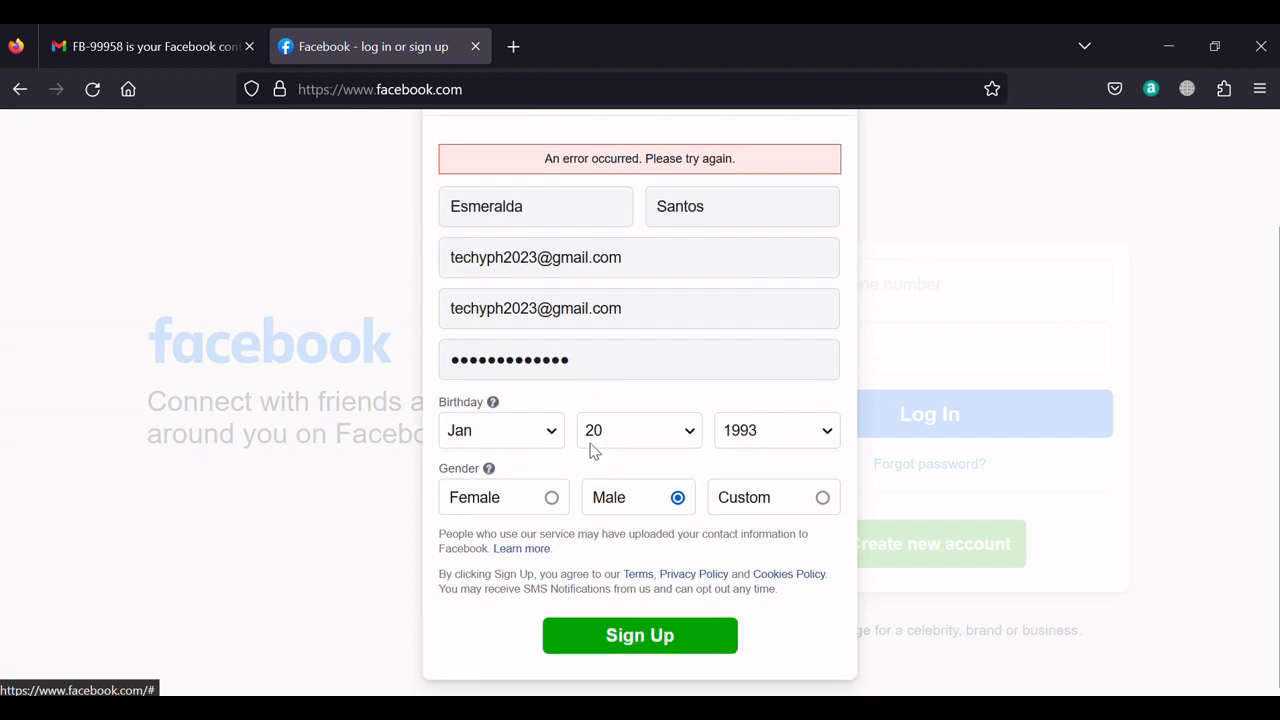
{"action": "left_click", "coordinate": [638, 636]}
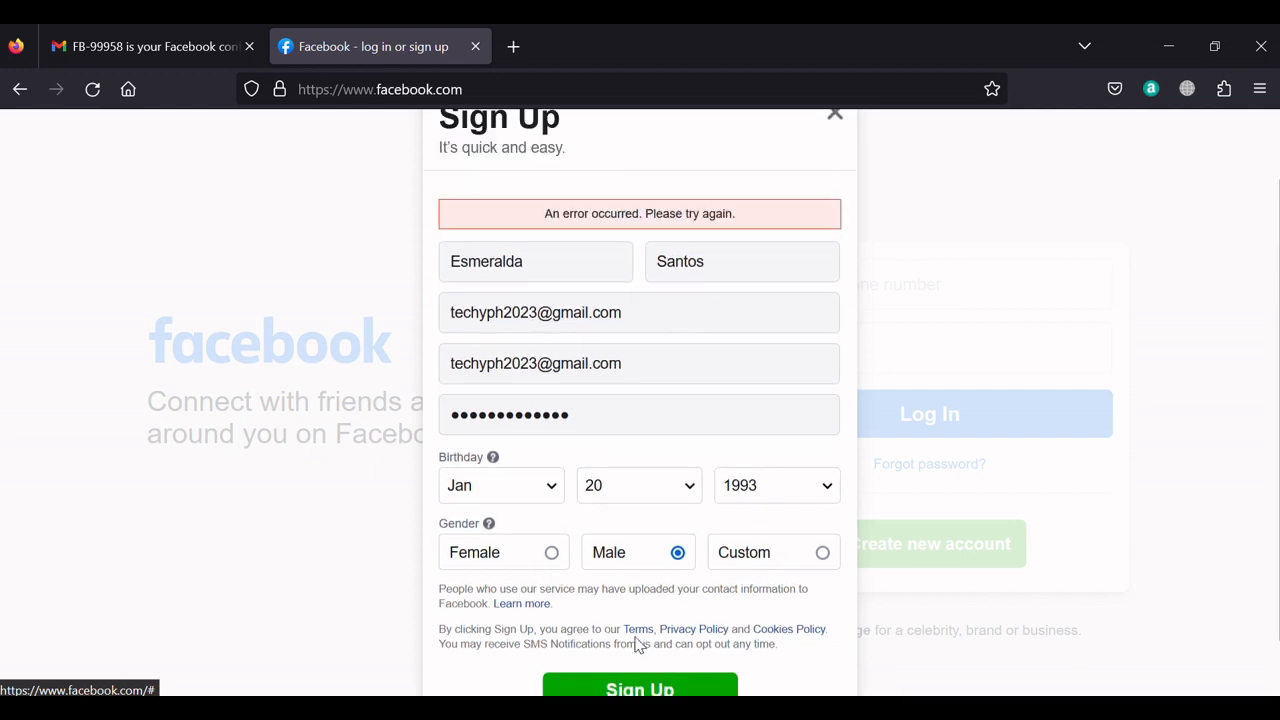
{"action": "left_click_drag", "start_coordinate": [654, 316], "coordinate": [447, 313]}
Step: Replace the e-mail field's contents with a new Gmail address
{"action": "key", "text": "BackSpace"}
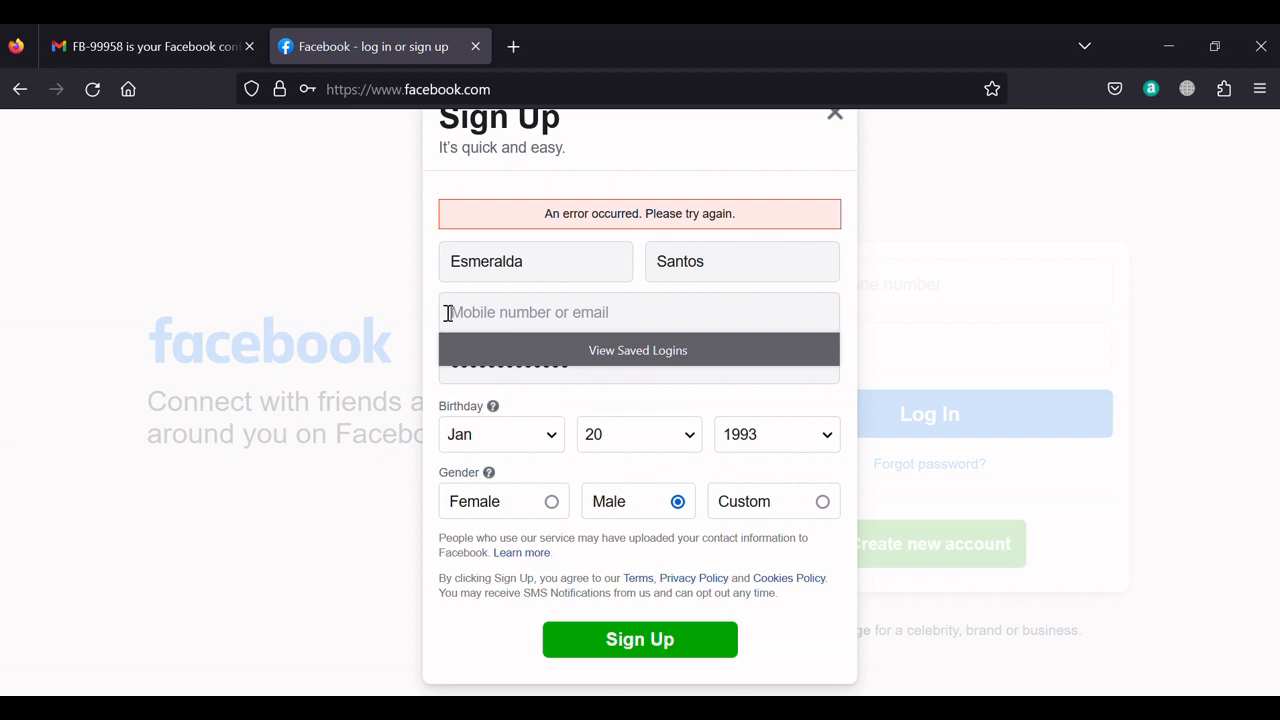
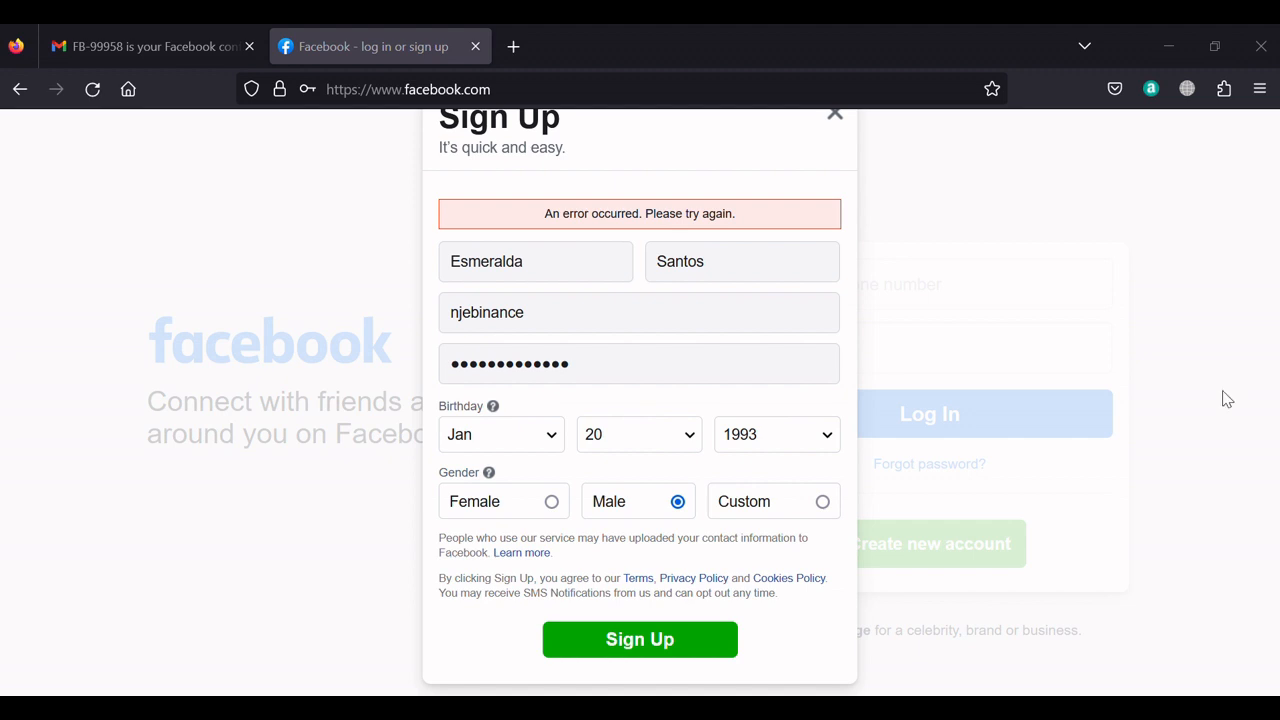
{"action": "left_click", "coordinate": [577, 307]}
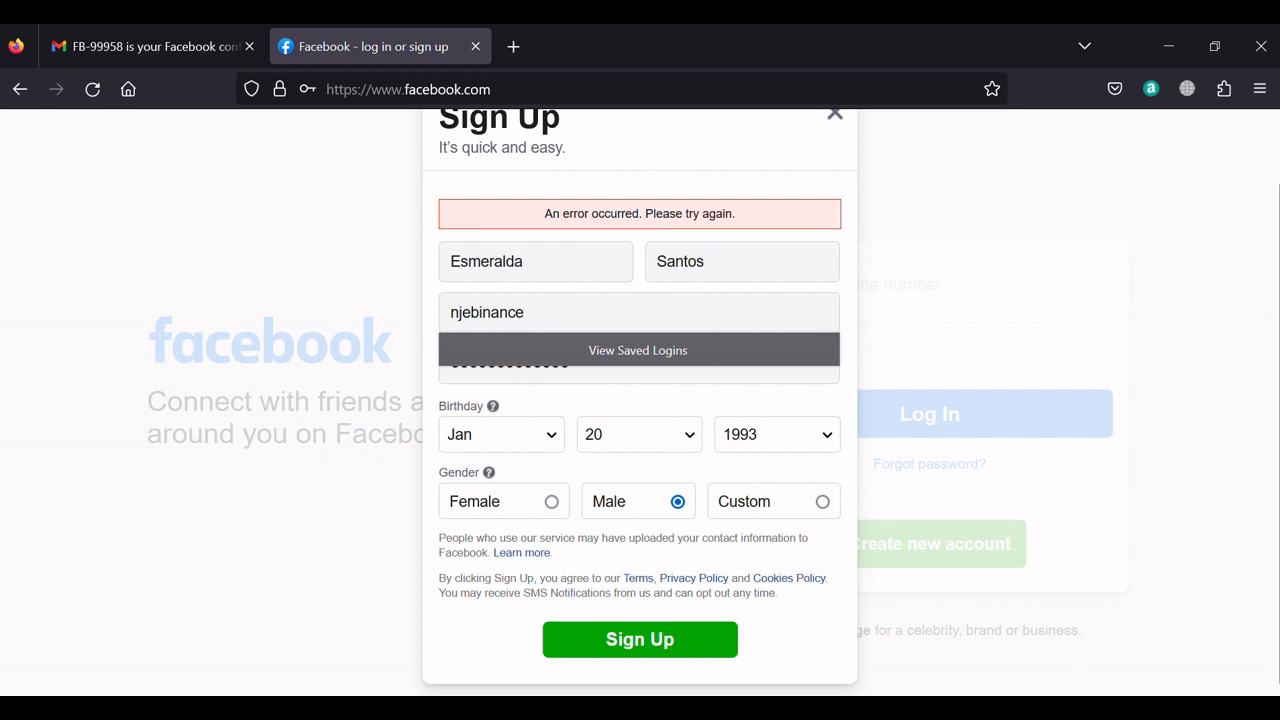
{"action": "key", "text": "alt+Tab"}
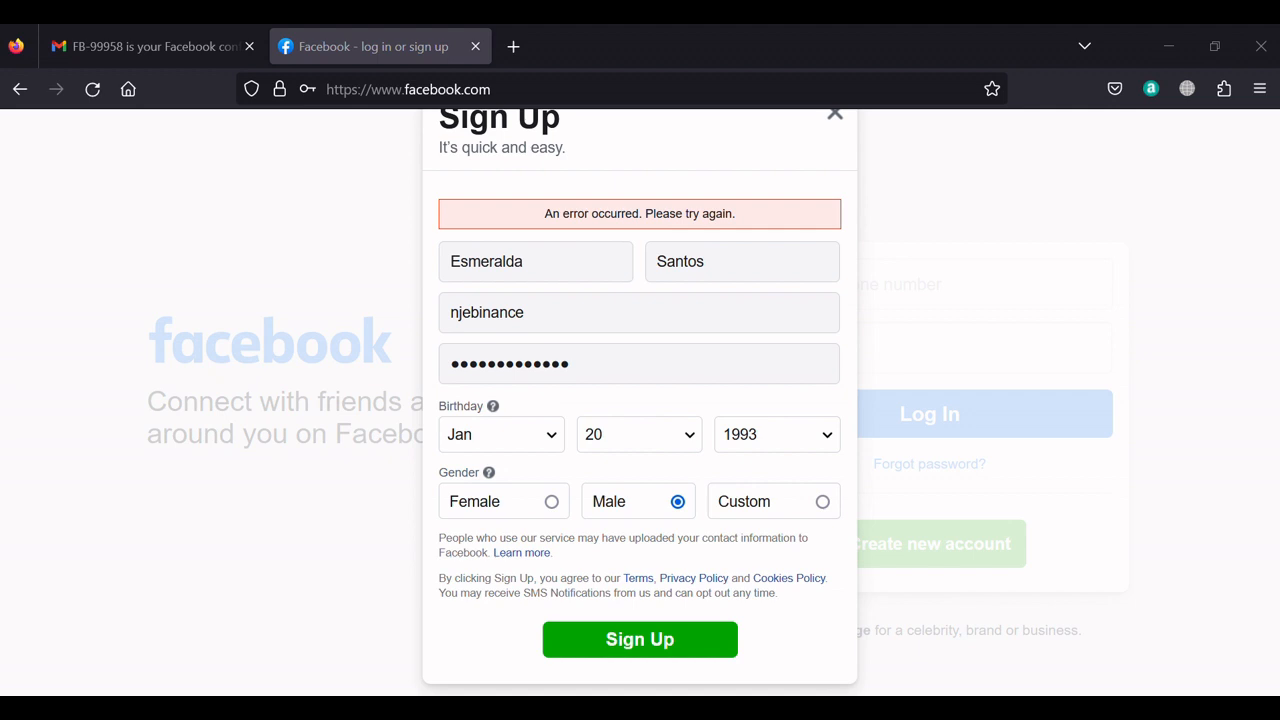
{"action": "left_click", "coordinate": [569, 314]}
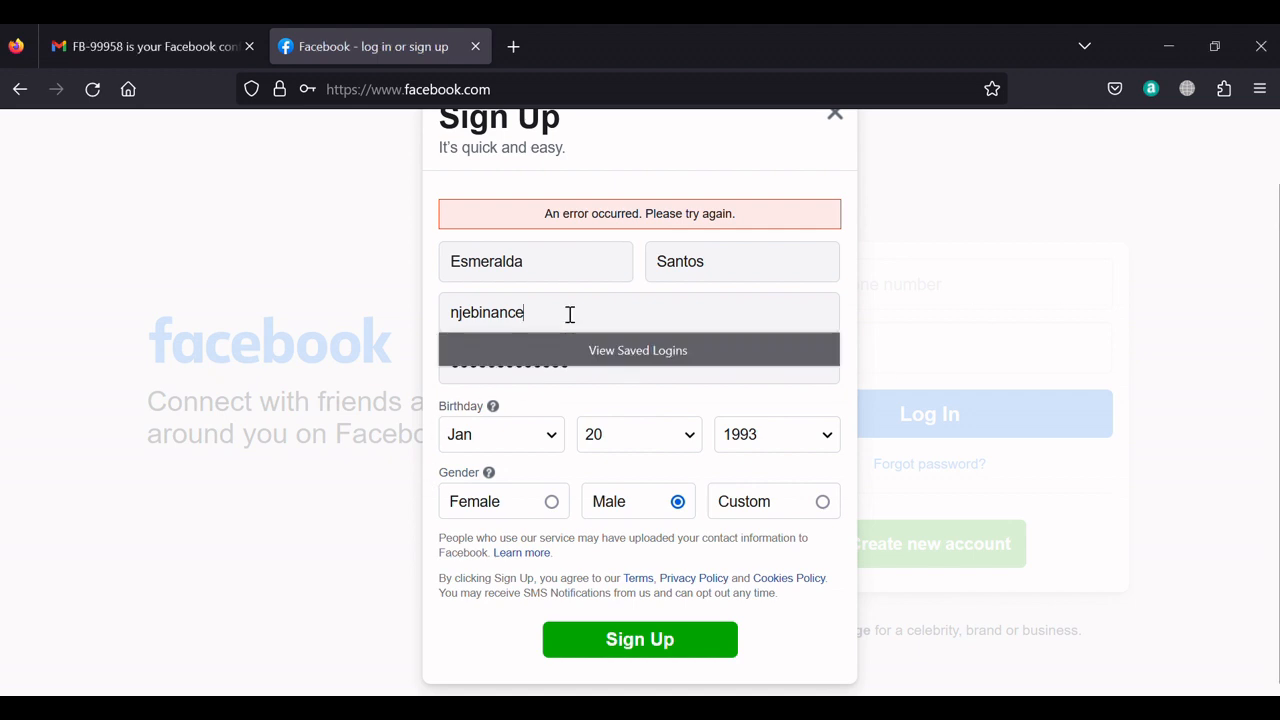
{"action": "key", "text": "BackSpace"}
{"action": "key", "text": "BackSpace"}
{"action": "key", "text": "BackSpace"}
{"action": "key", "text": "BackSpace"}
{"action": "key", "text": "BackSpace"}
{"action": "key", "text": "BackSpace"}
{"action": "key", "text": "BackSpace"}
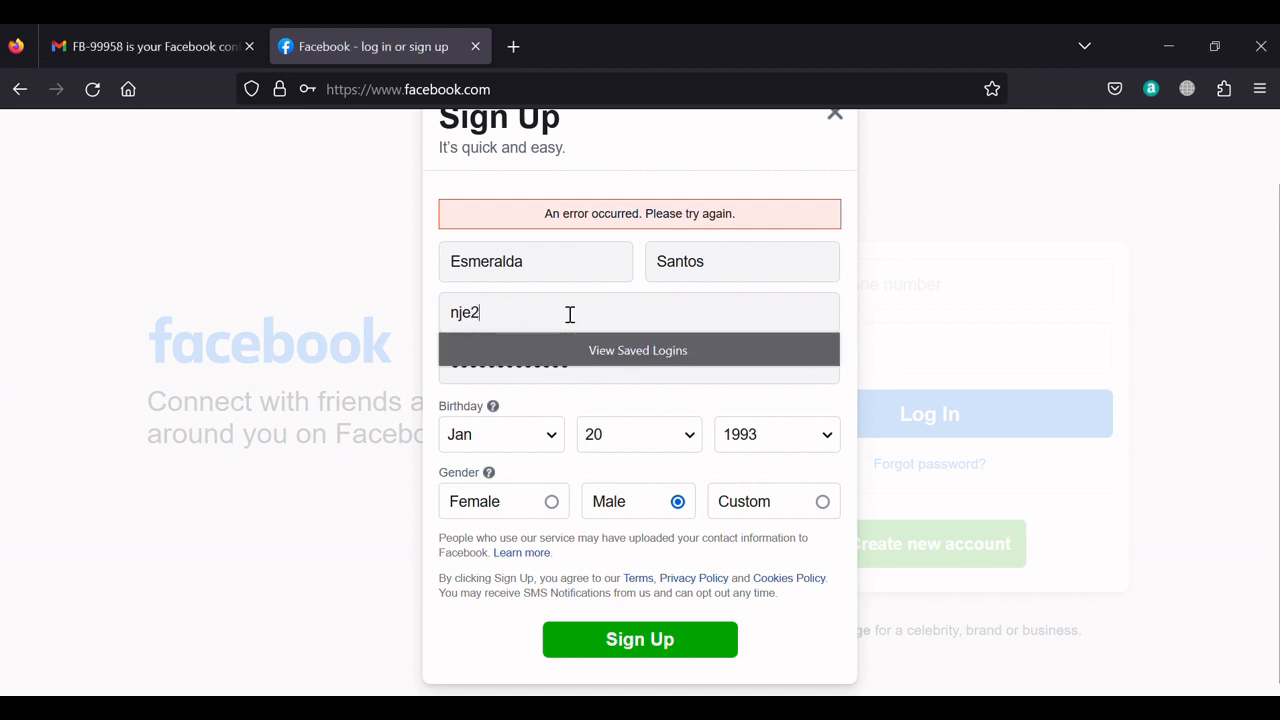
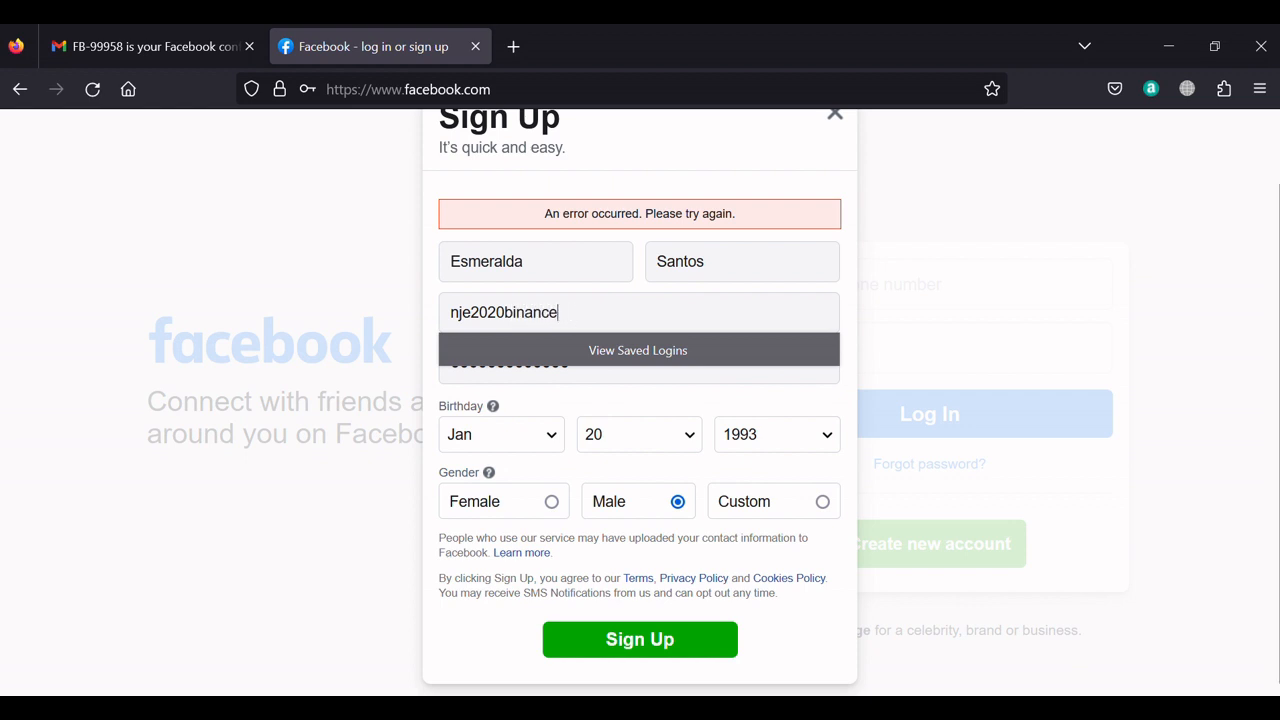
{"action": "key", "text": "alt+Tab"}
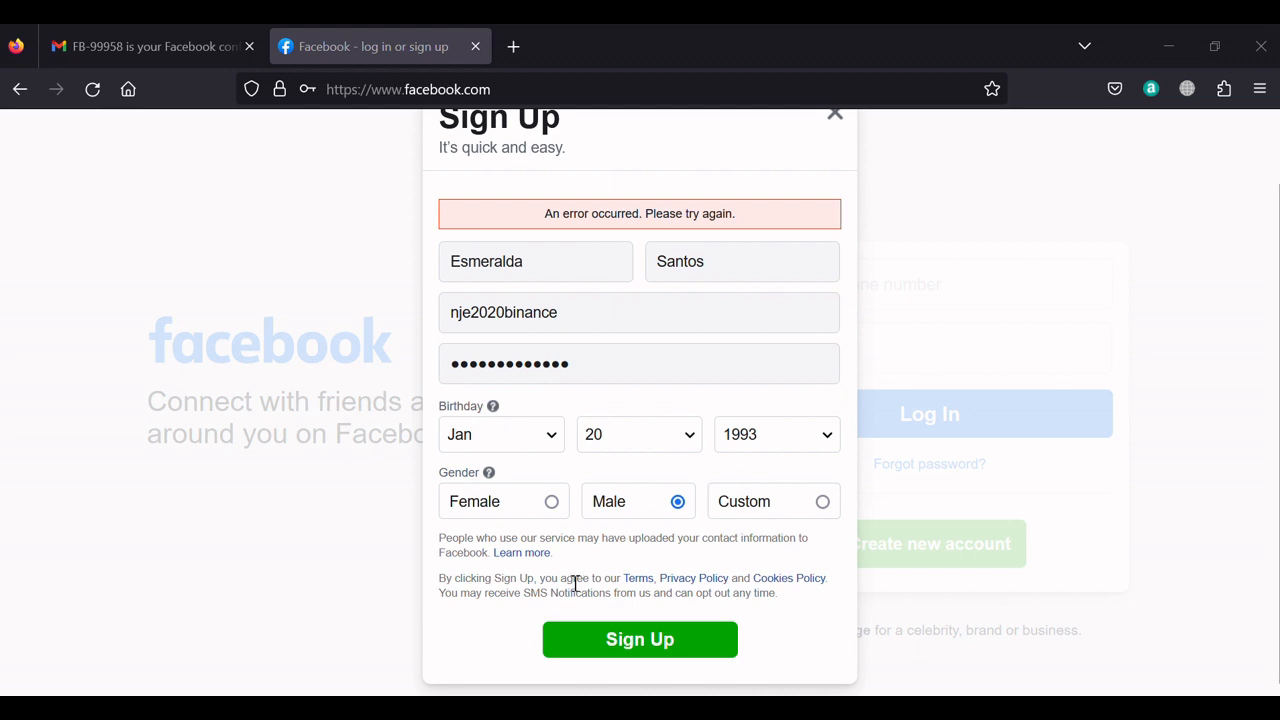
{"action": "left_click", "coordinate": [595, 318]}
{"action": "type", "text": "@gmail.com"}
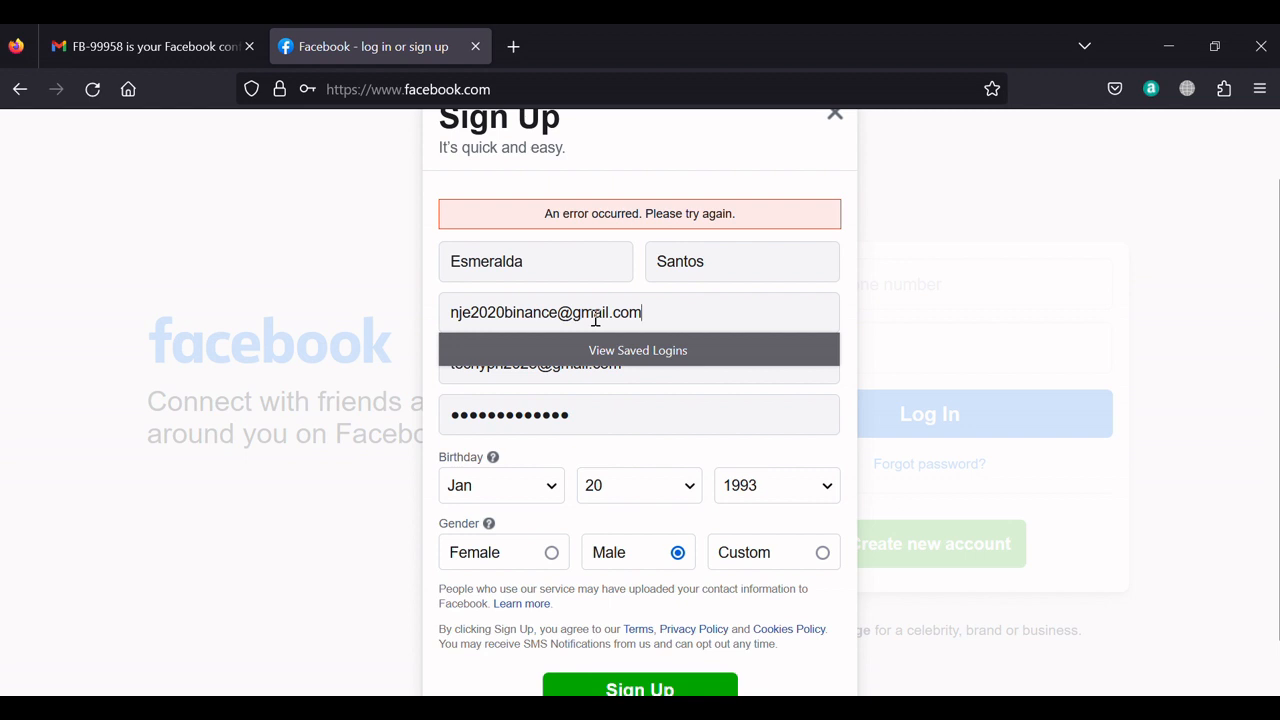
Step: Copy the new address into Re-enter email and submit the form again
{"action": "key", "text": "ctrl+a"}
{"action": "key", "text": "ctrl+c"}
{"action": "left_click", "coordinate": [594, 372]}
{"action": "key", "text": "ctrl+a"}
{"action": "key", "text": "ctrl+v"}
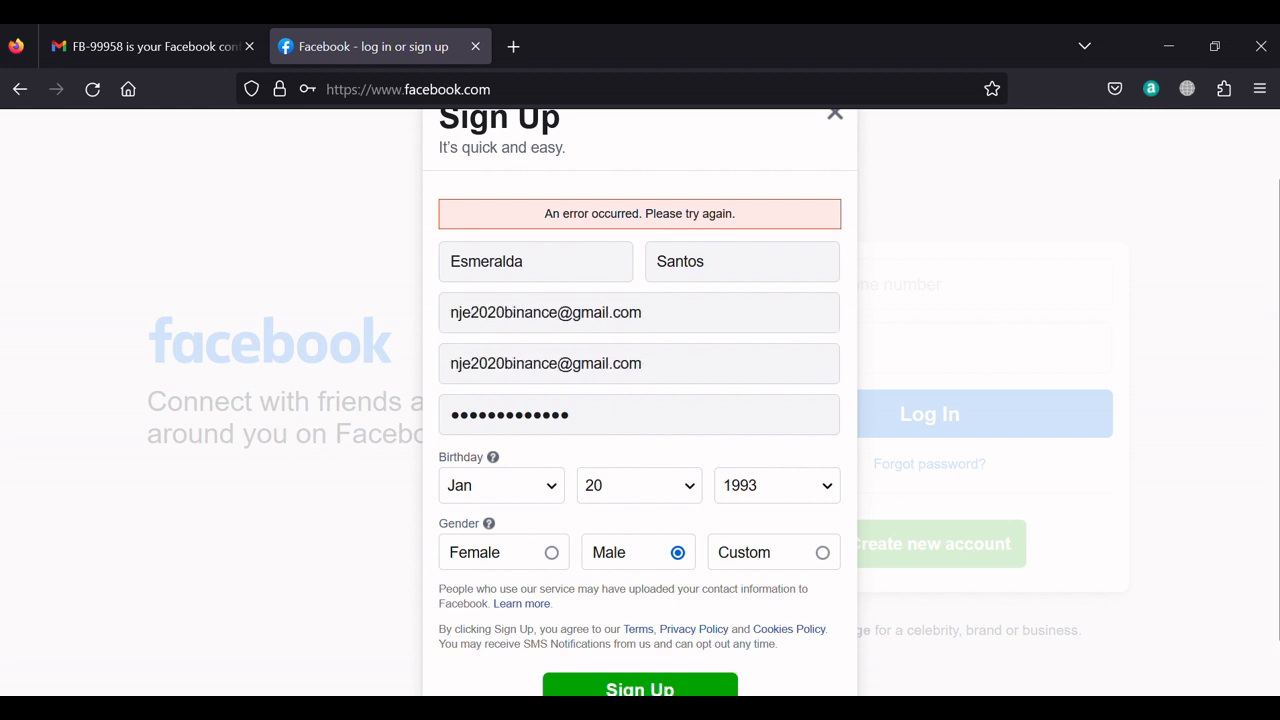
{"action": "left_click", "coordinate": [656, 690]}
Step: Change the birth day to 17 and resubmit the sign-up form
{"action": "left_click", "coordinate": [633, 494]}
{"action": "left_click", "coordinate": [623, 368]}
{"action": "left_click", "coordinate": [669, 690]}
Step: Close the failing sign-up form, reload Facebook, and request a fresh sign-up form
{"action": "left_click", "coordinate": [835, 117]}
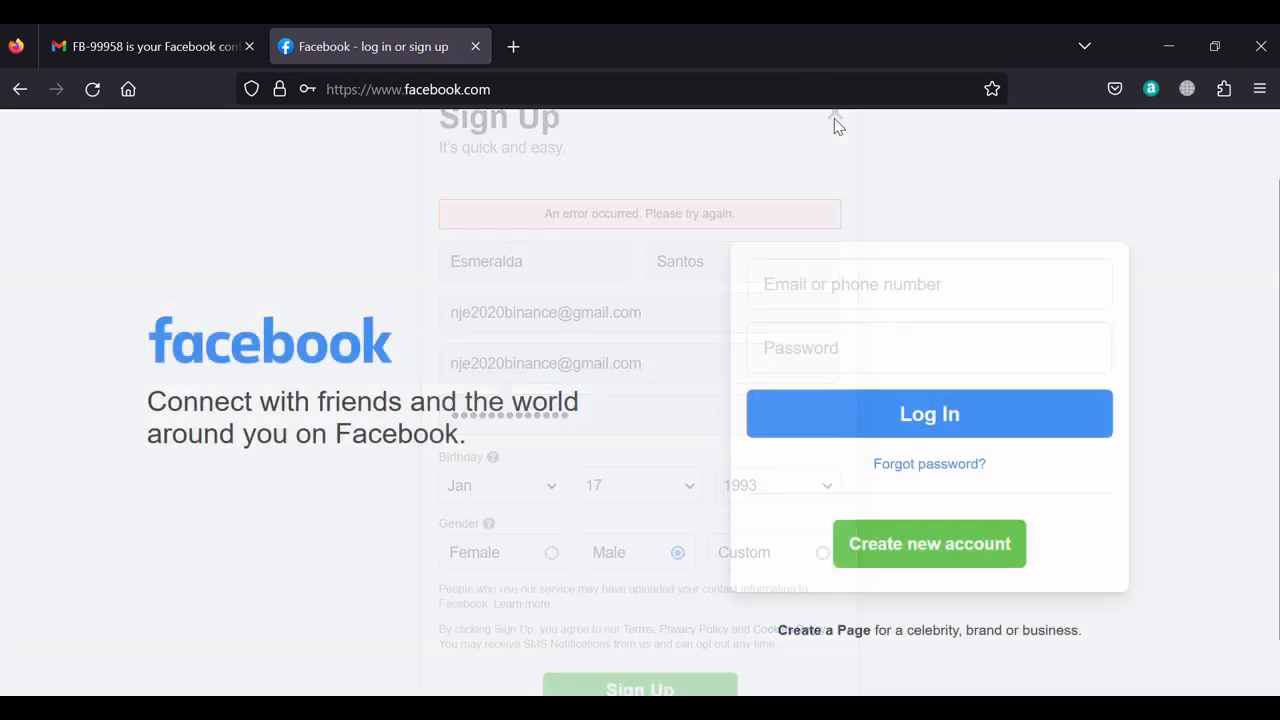
{"action": "left_click", "coordinate": [96, 98]}
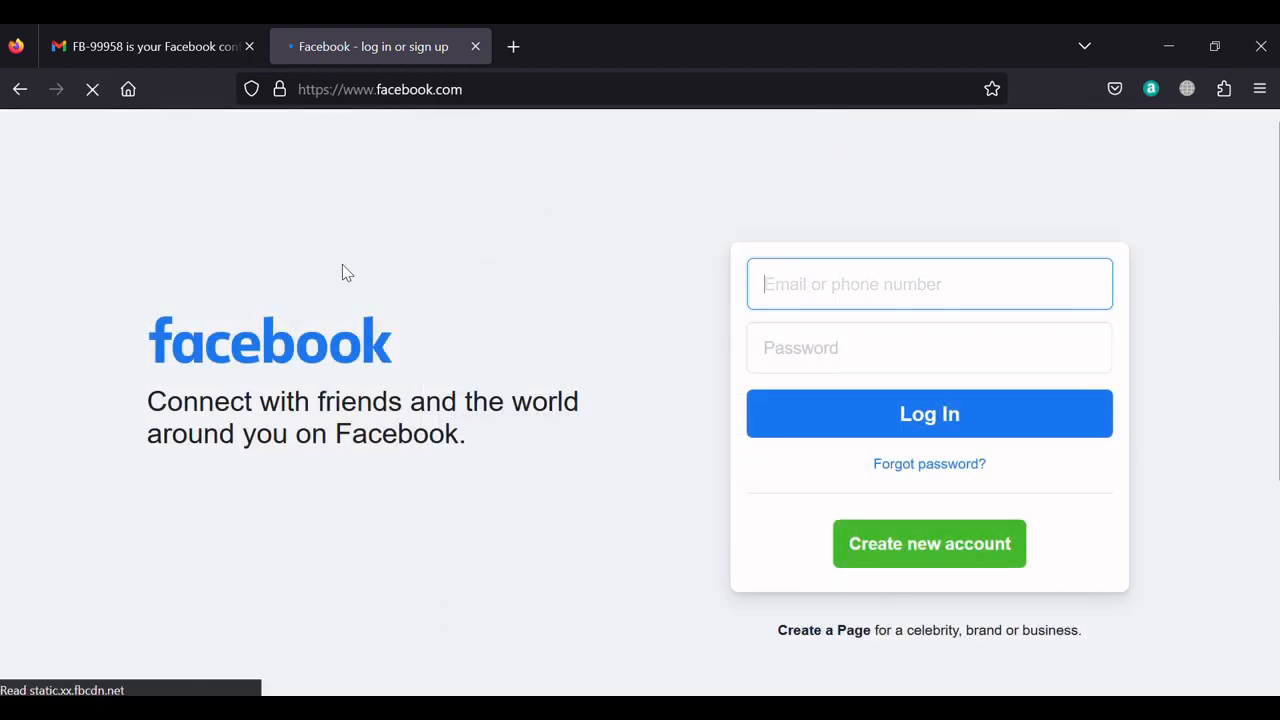
{"action": "left_click", "coordinate": [927, 542]}
Step: Fill the first name from saved suggestions and type the last name
{"action": "left_click", "coordinate": [531, 281]}
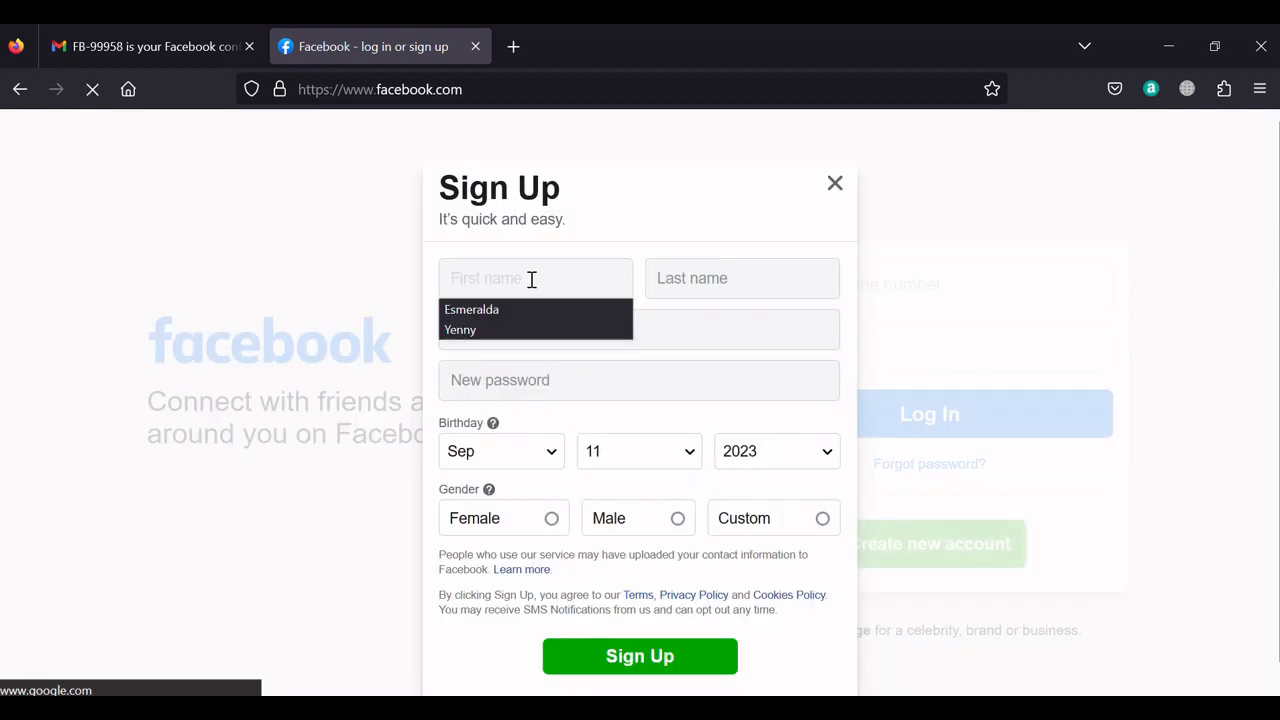
{"action": "left_click", "coordinate": [540, 309]}
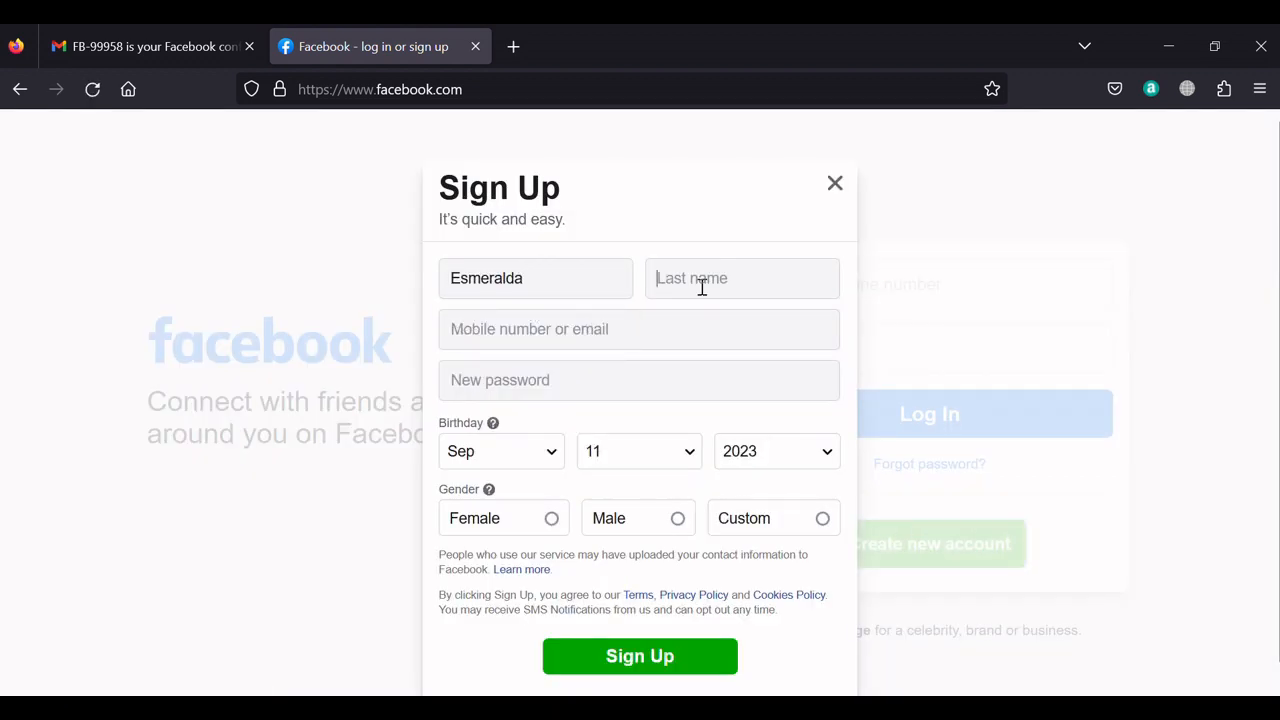
{"action": "left_click", "coordinate": [702, 287]}
{"action": "type", "text": "os"}
Step: Paste the Gmail address into both the email and Re-enter email fields
{"action": "left_click", "coordinate": [634, 329]}
{"action": "key", "text": "ctrl+v"}
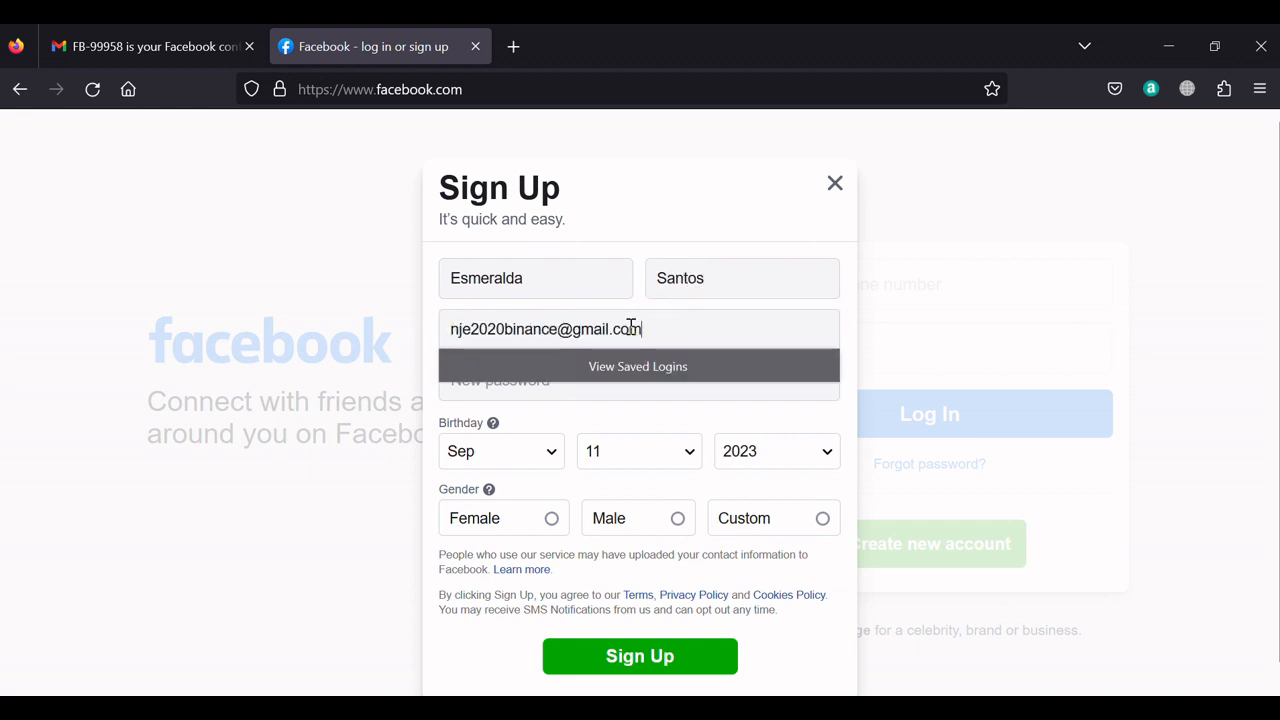
{"action": "left_click", "coordinate": [572, 411]}
{"action": "left_click", "coordinate": [560, 389]}
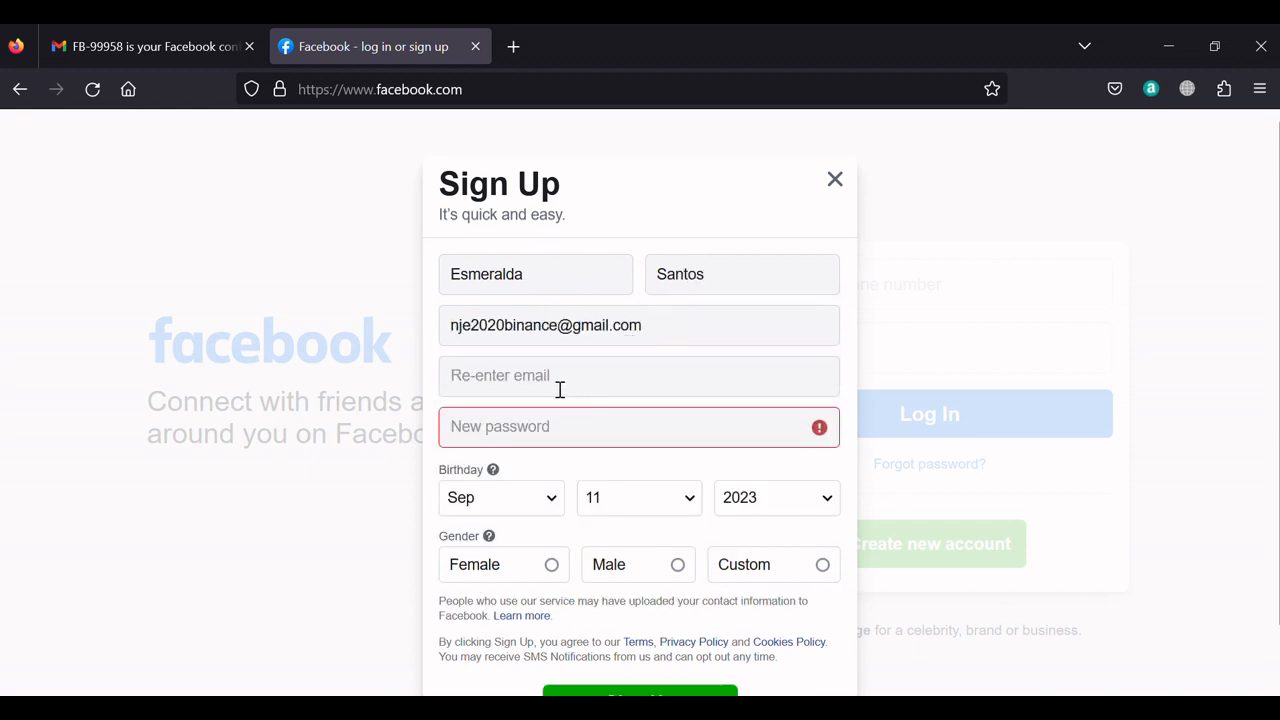
{"action": "key", "text": "ctrl+v"}
Step: Type a new account password
{"action": "left_click", "coordinate": [553, 427]}
{"action": "type", "text": "••••"}
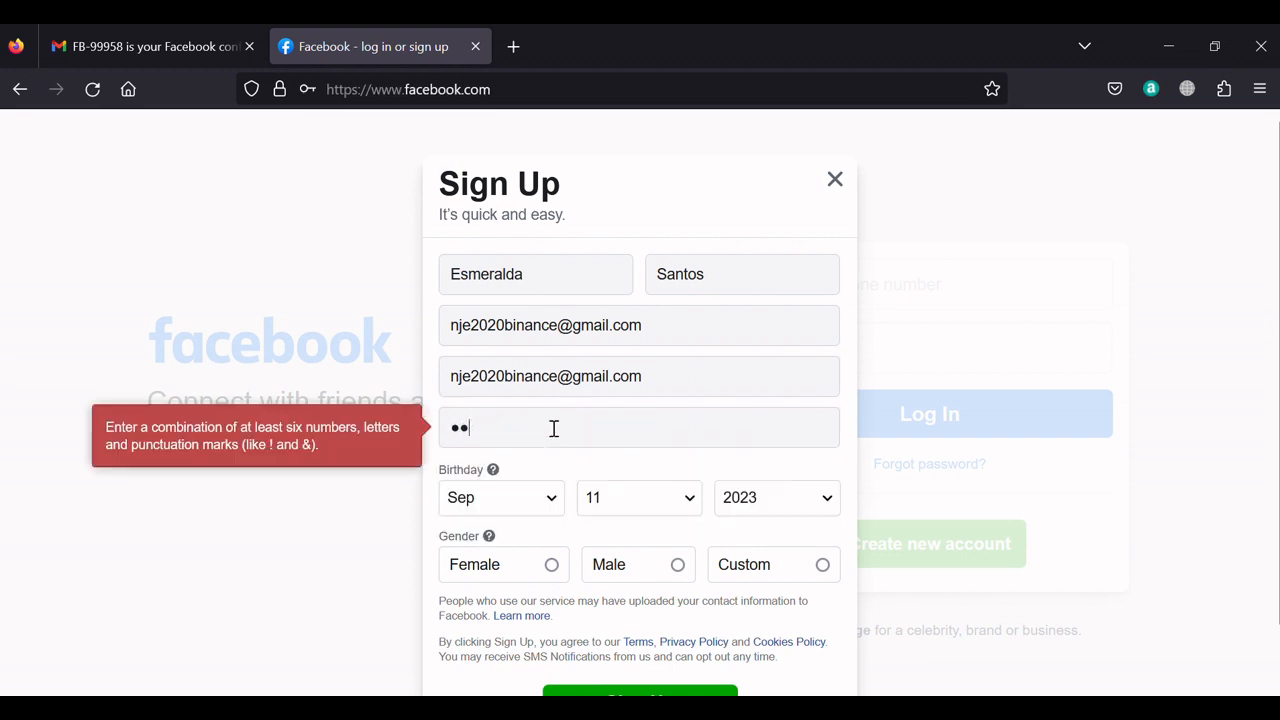
{"action": "key", "text": "BackSpace"}
{"action": "key", "text": "BackSpace"}
{"action": "key", "text": "BackSpace"}
{"action": "key", "text": "BackSpace"}
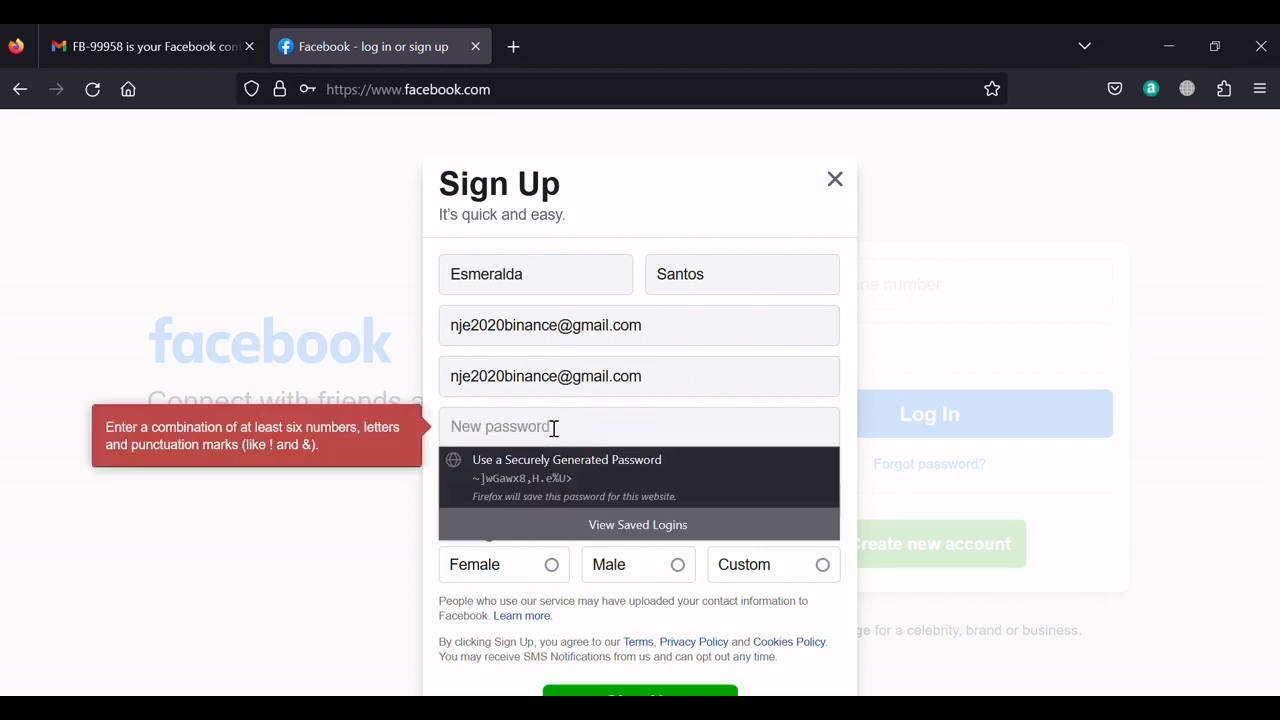
{"action": "type", "text": "••••••••••••"}
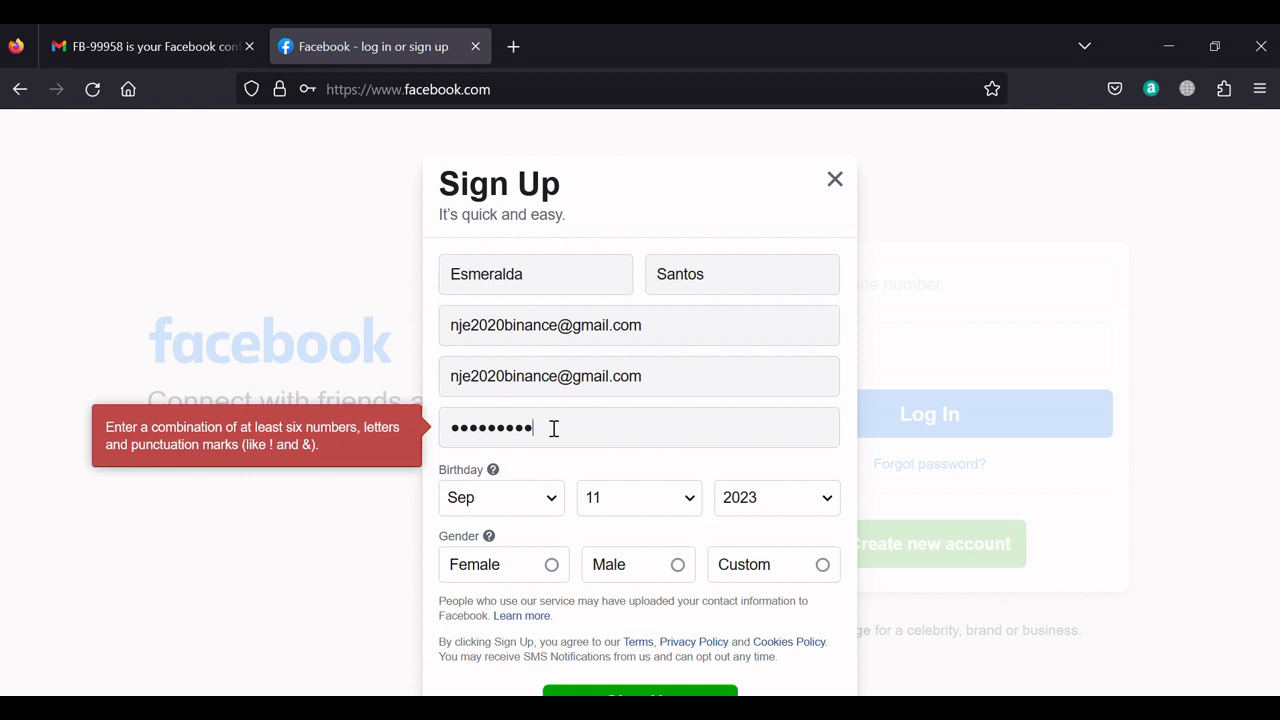
{"action": "type", "text": "••"}
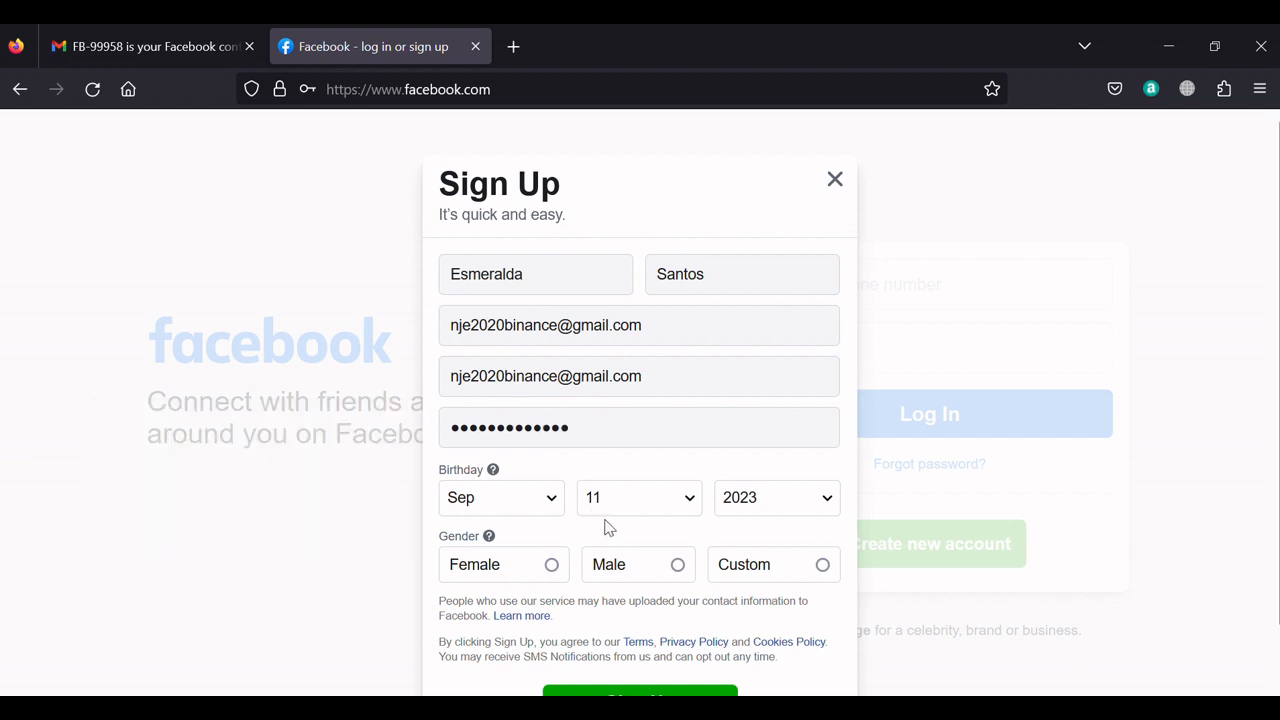
Step: Set the birthday to Sep 20, 1993, choose Male gender, and submit the form
{"action": "left_click", "coordinate": [630, 498]}
{"action": "scroll", "coordinate": [638, 443], "scroll_direction": "down", "scroll_amount": 4}
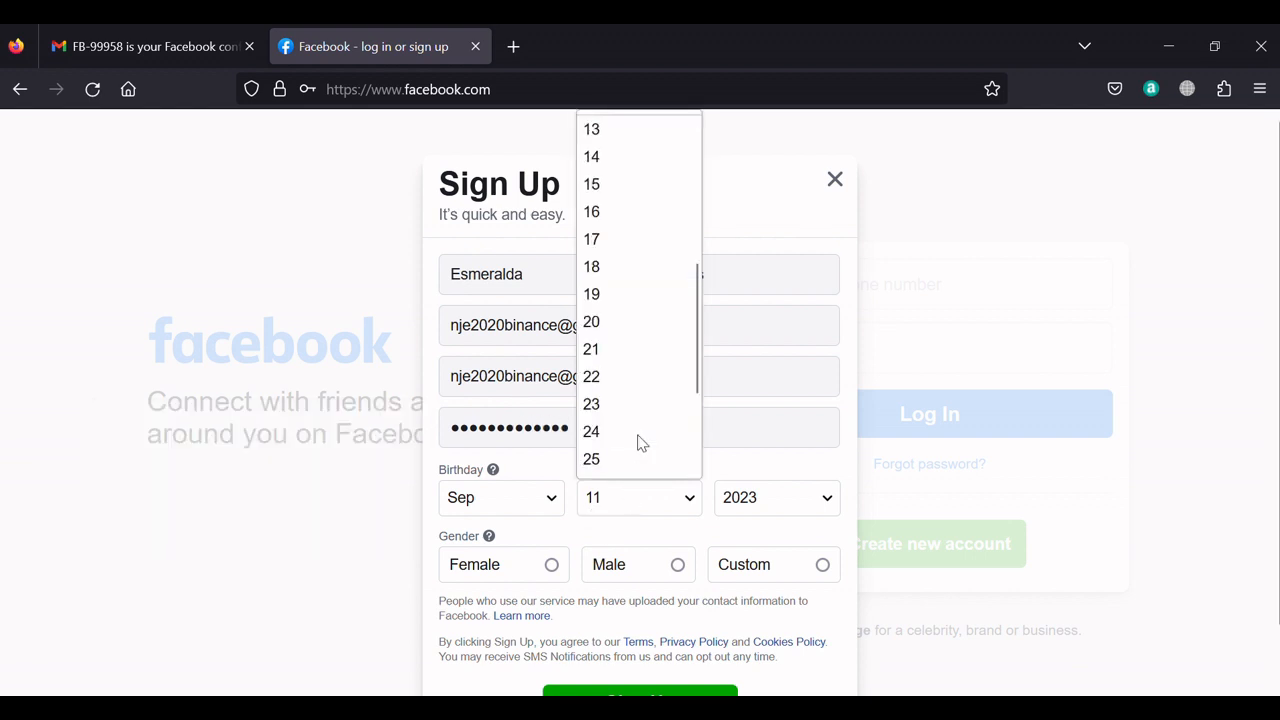
{"action": "left_click", "coordinate": [602, 321]}
{"action": "left_click", "coordinate": [768, 495]}
{"action": "scroll", "coordinate": [780, 420], "scroll_direction": "down", "scroll_amount": 2}
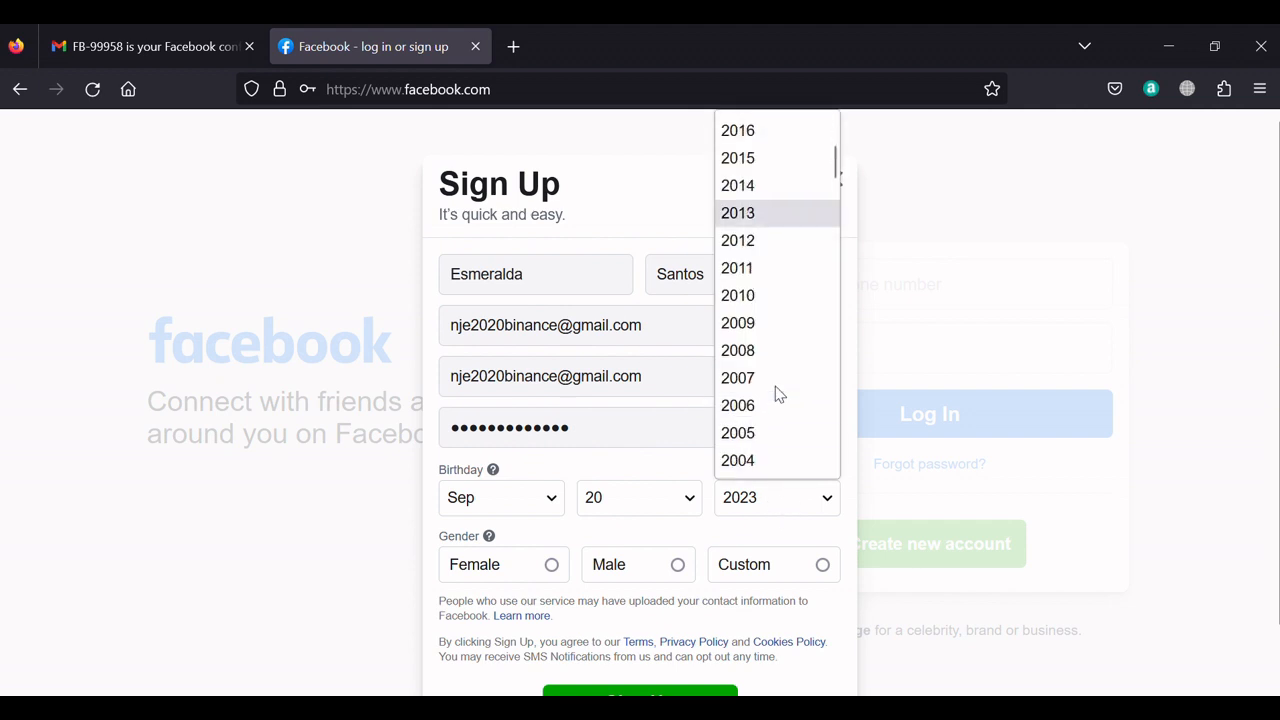
{"action": "scroll", "coordinate": [779, 394], "scroll_direction": "down", "scroll_amount": 6}
{"action": "scroll", "coordinate": [779, 394], "scroll_direction": "down", "scroll_amount": 6}
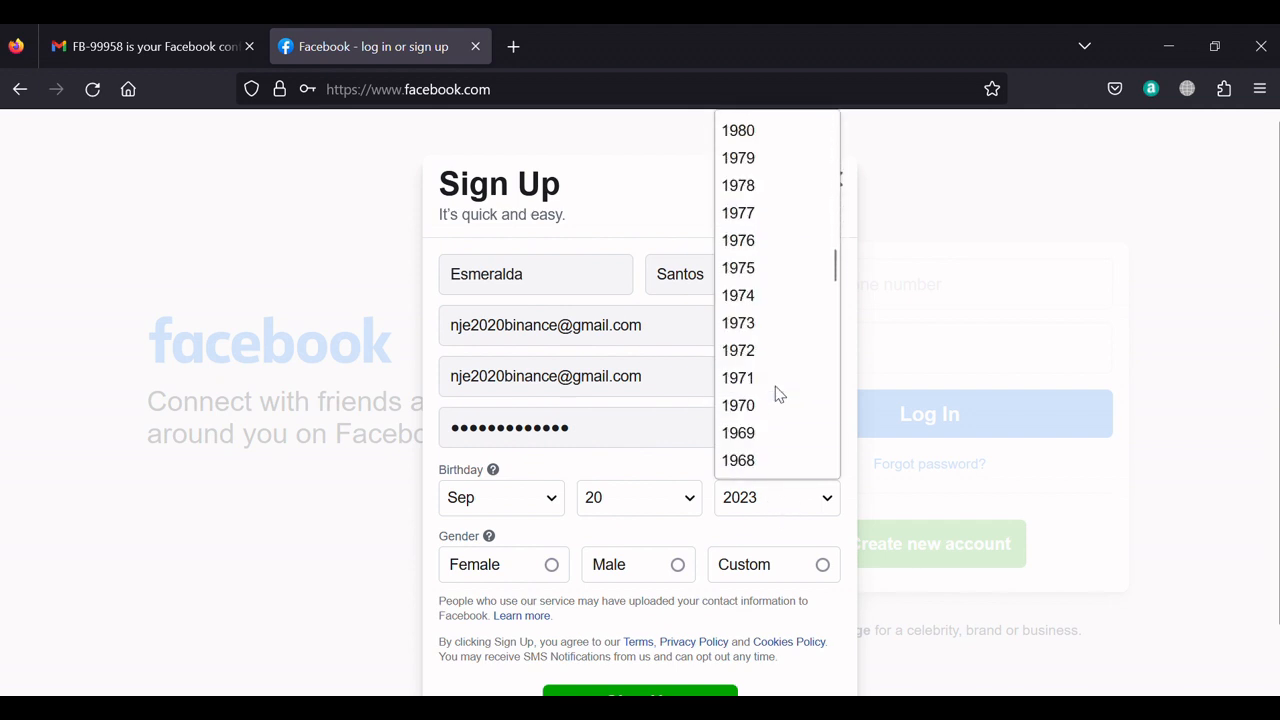
{"action": "scroll", "coordinate": [779, 394], "scroll_direction": "up", "scroll_amount": 8}
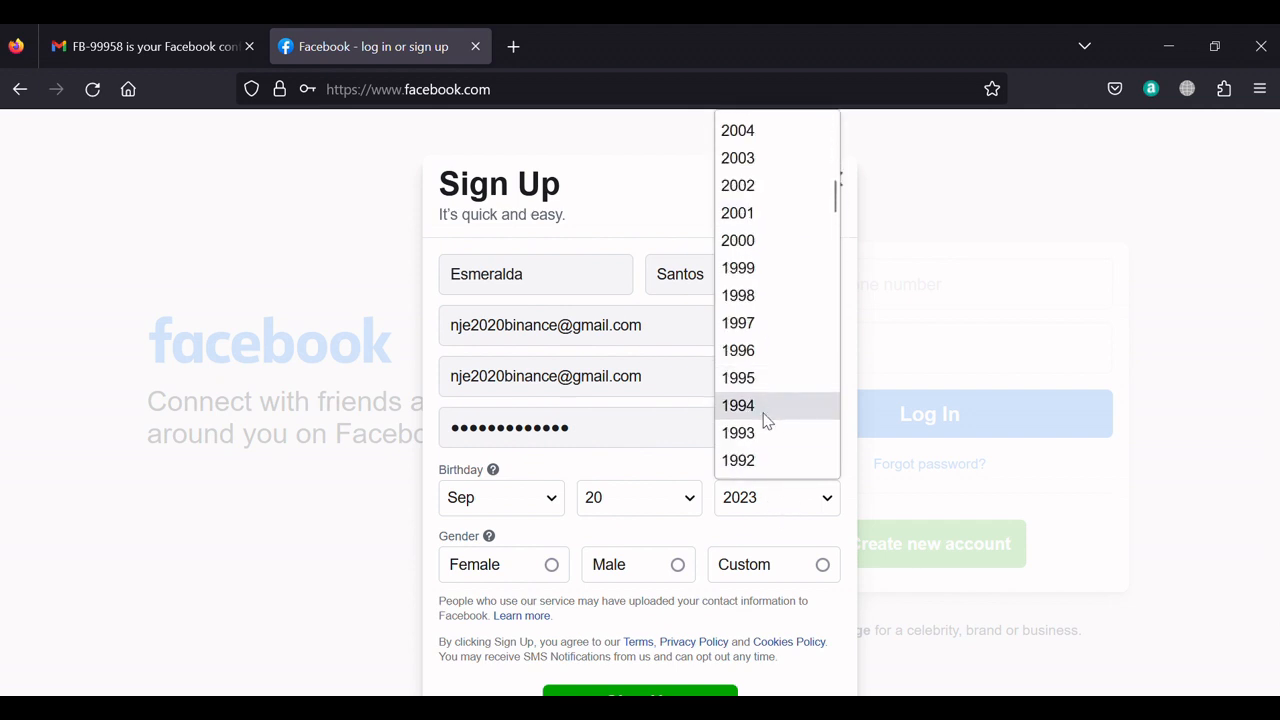
{"action": "left_click", "coordinate": [752, 433]}
{"action": "left_click", "coordinate": [652, 578]}
{"action": "scroll", "coordinate": [666, 597], "scroll_direction": "down", "scroll_amount": 1}
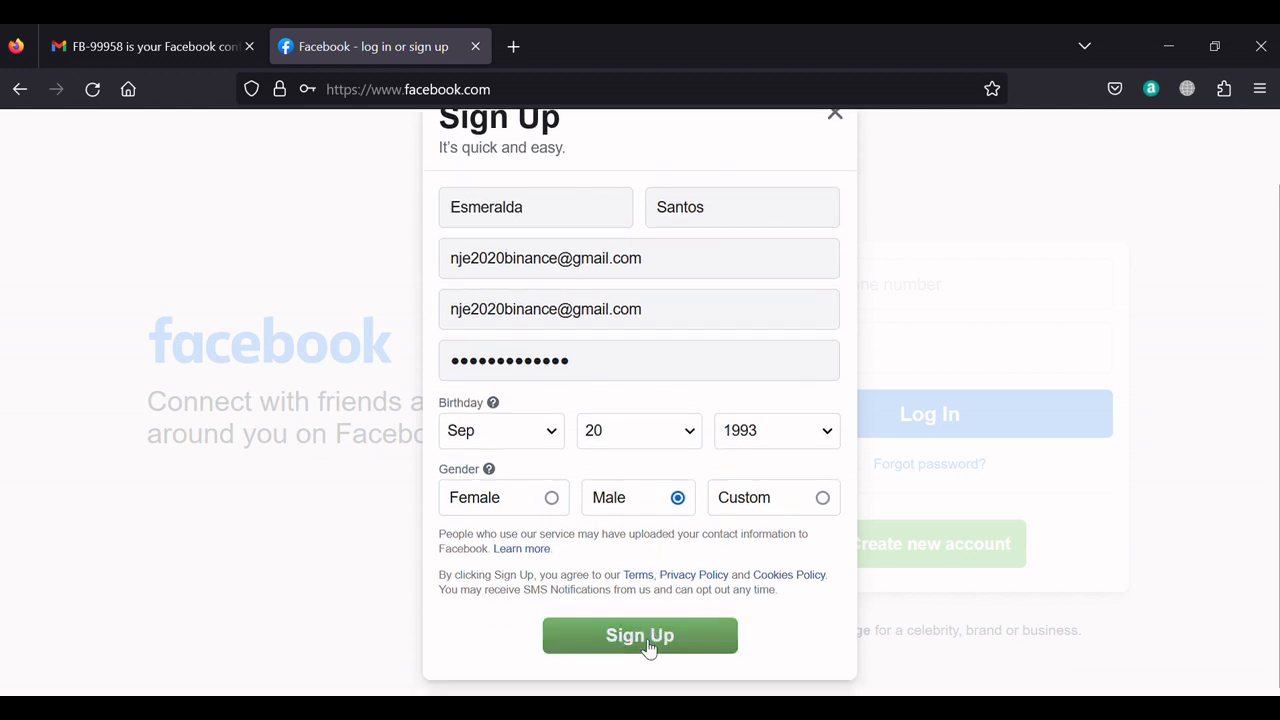
{"action": "left_click", "coordinate": [647, 647]}
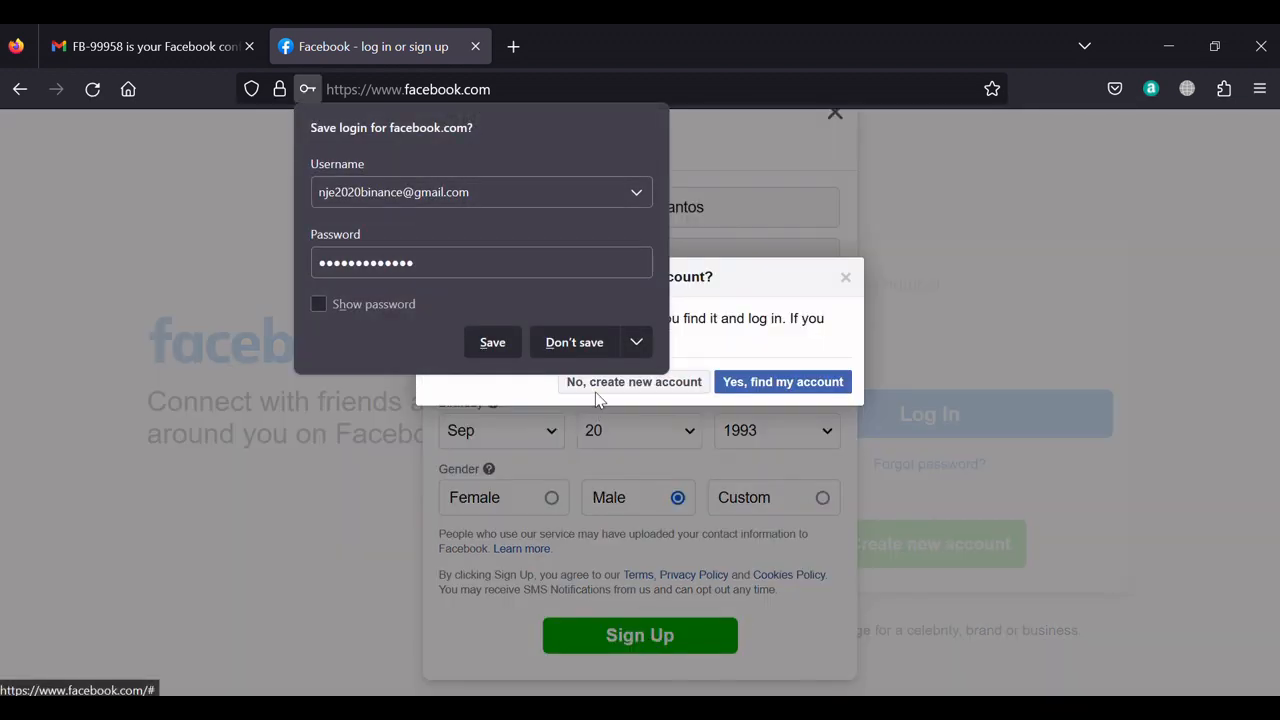
Step: Decline saving the login in Firefox and confirm creating a new account
{"action": "left_click", "coordinate": [590, 342]}
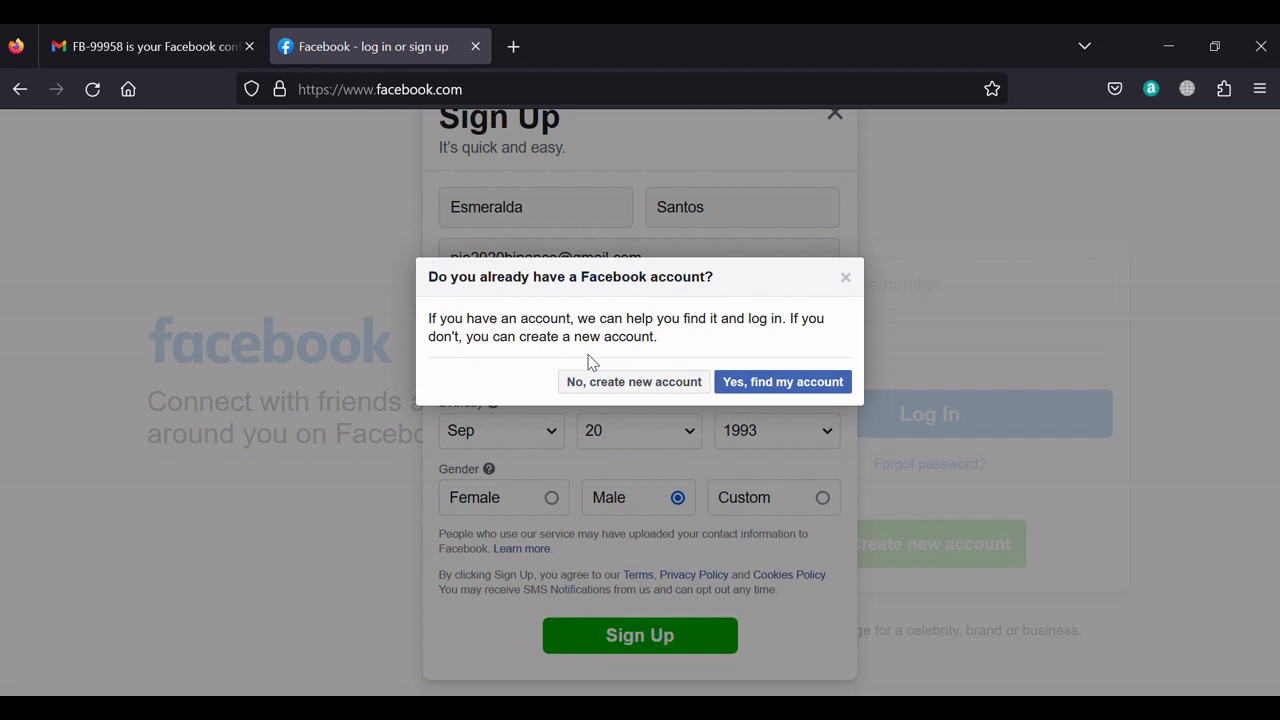
{"action": "left_click", "coordinate": [602, 393]}
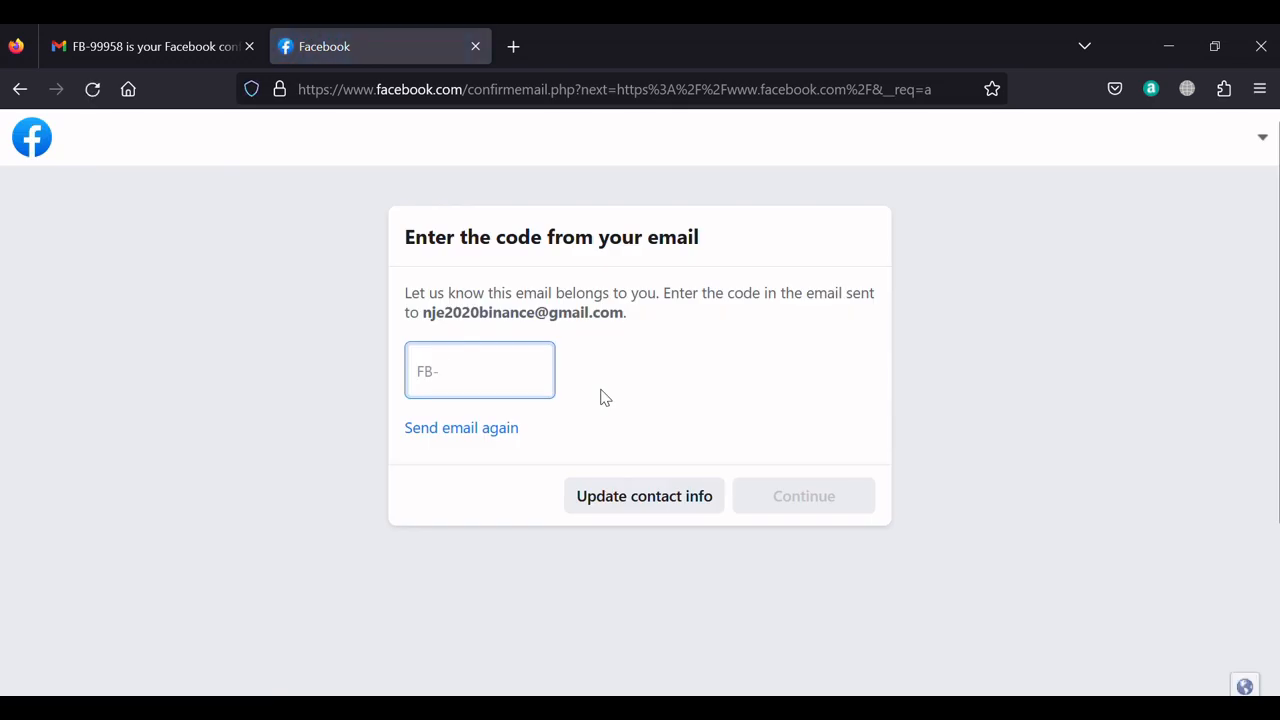
Step: Request the confirmation email again and dismiss the email-sent notice
{"action": "key", "text": "alt+Tab"}
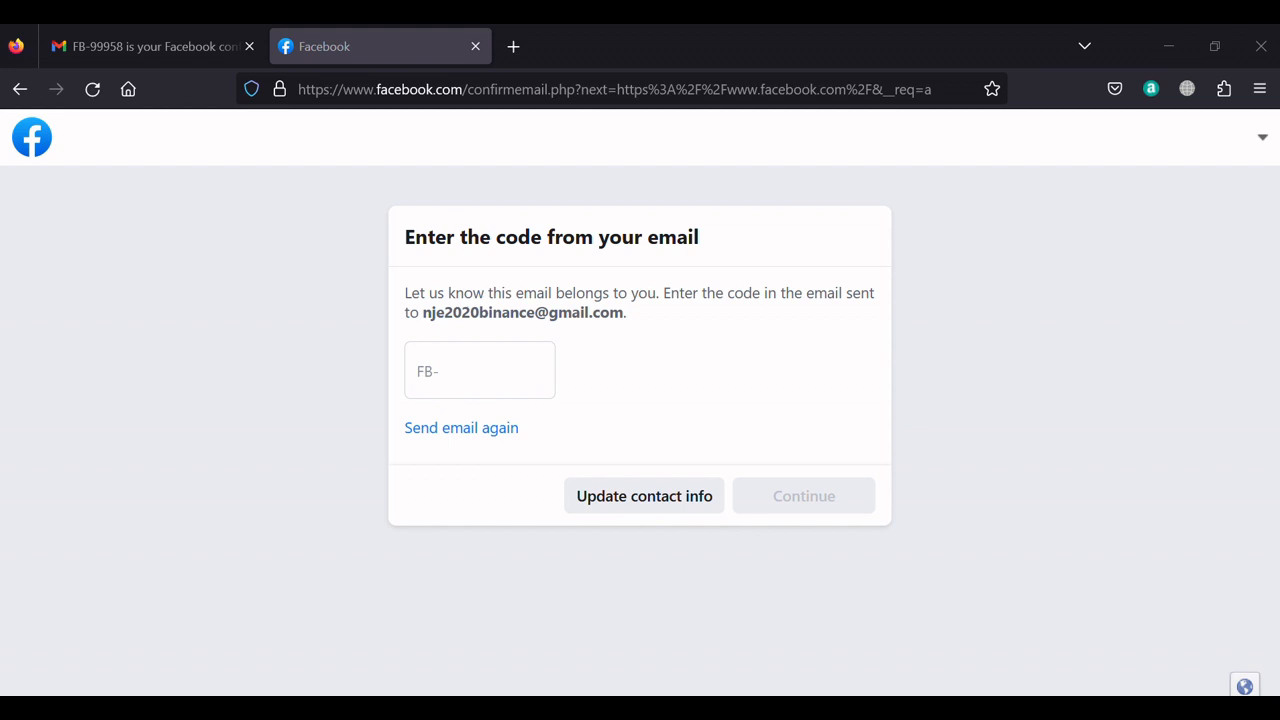
{"action": "left_click", "coordinate": [484, 438]}
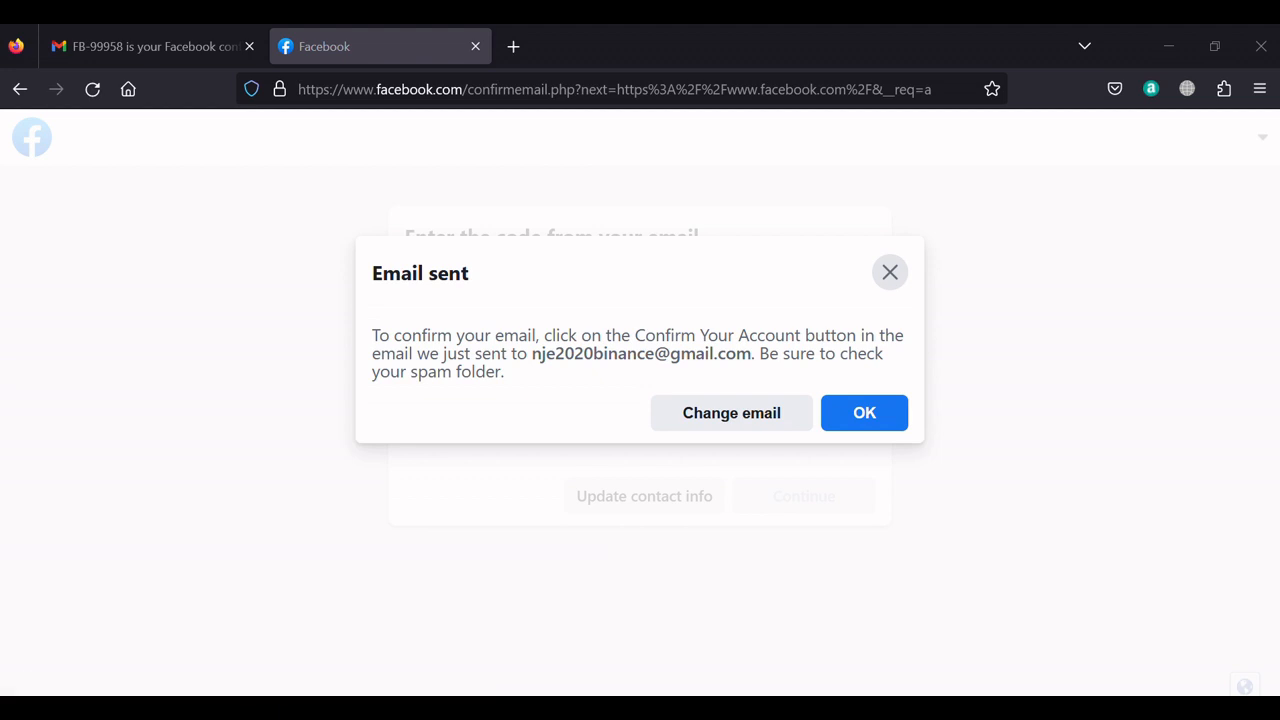
{"action": "left_click", "coordinate": [866, 414]}
Step: Enter the emailed confirmation code and acknowledge the account-confirmed message
{"action": "left_click", "coordinate": [515, 371]}
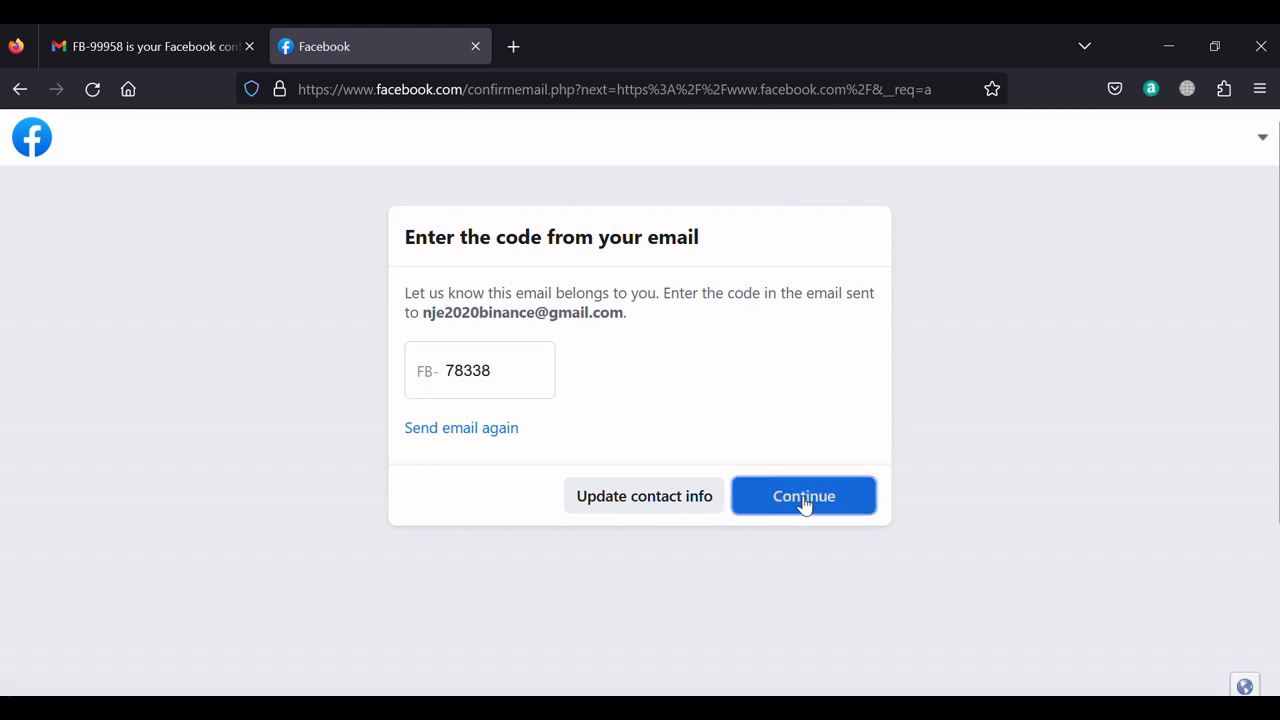
{"action": "left_click", "coordinate": [804, 503]}
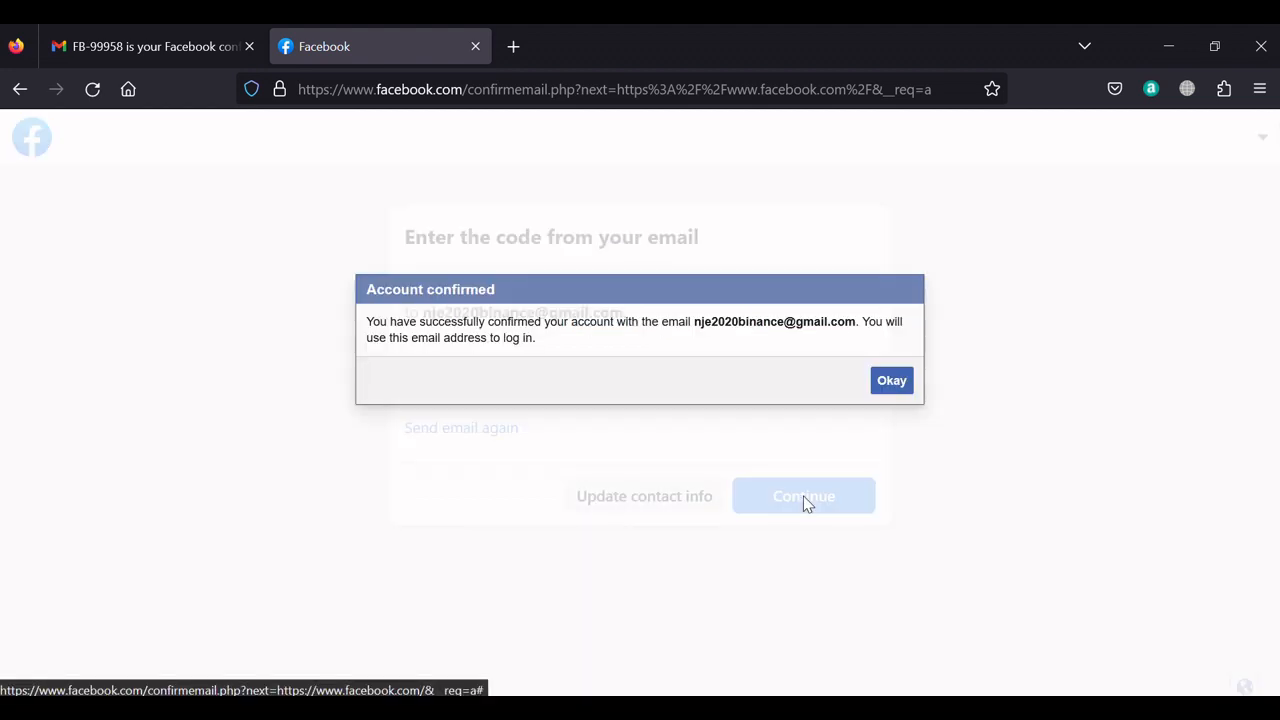
{"action": "left_click", "coordinate": [889, 388]}
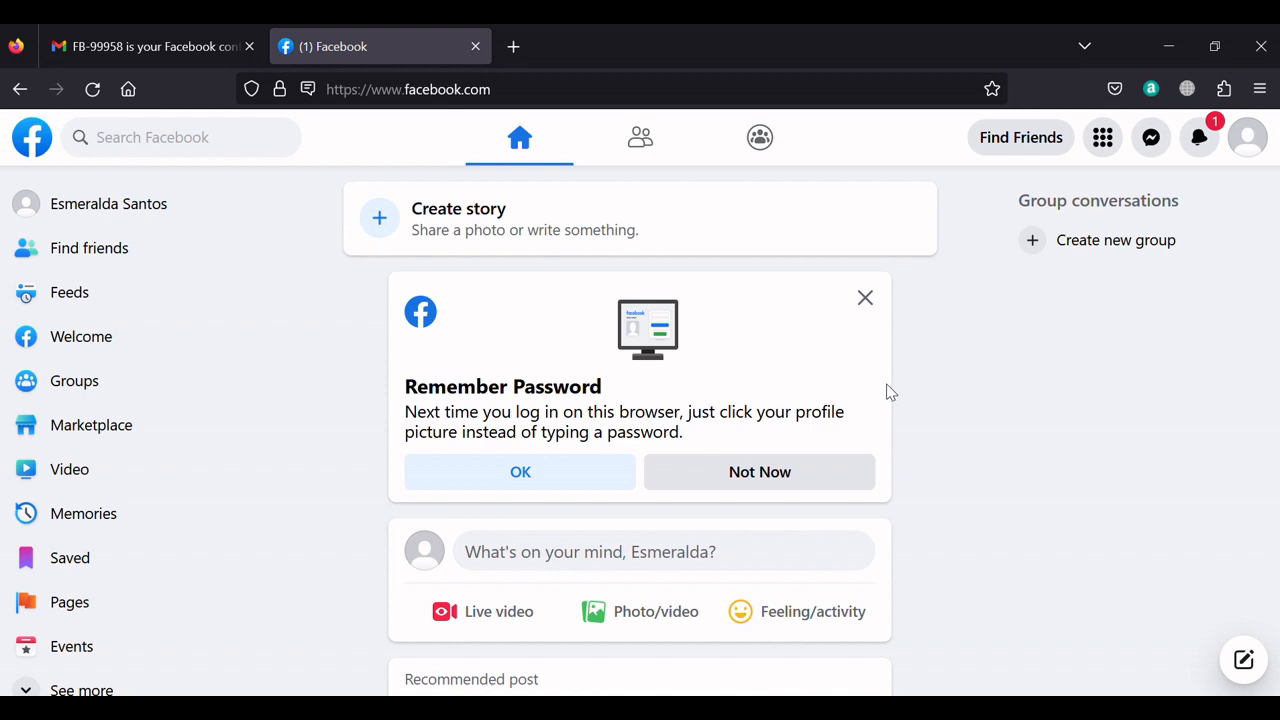
Step: Upload the Planet9_3840x2160 image as a new profile picture from the profile page
{"action": "left_click", "coordinate": [117, 207]}
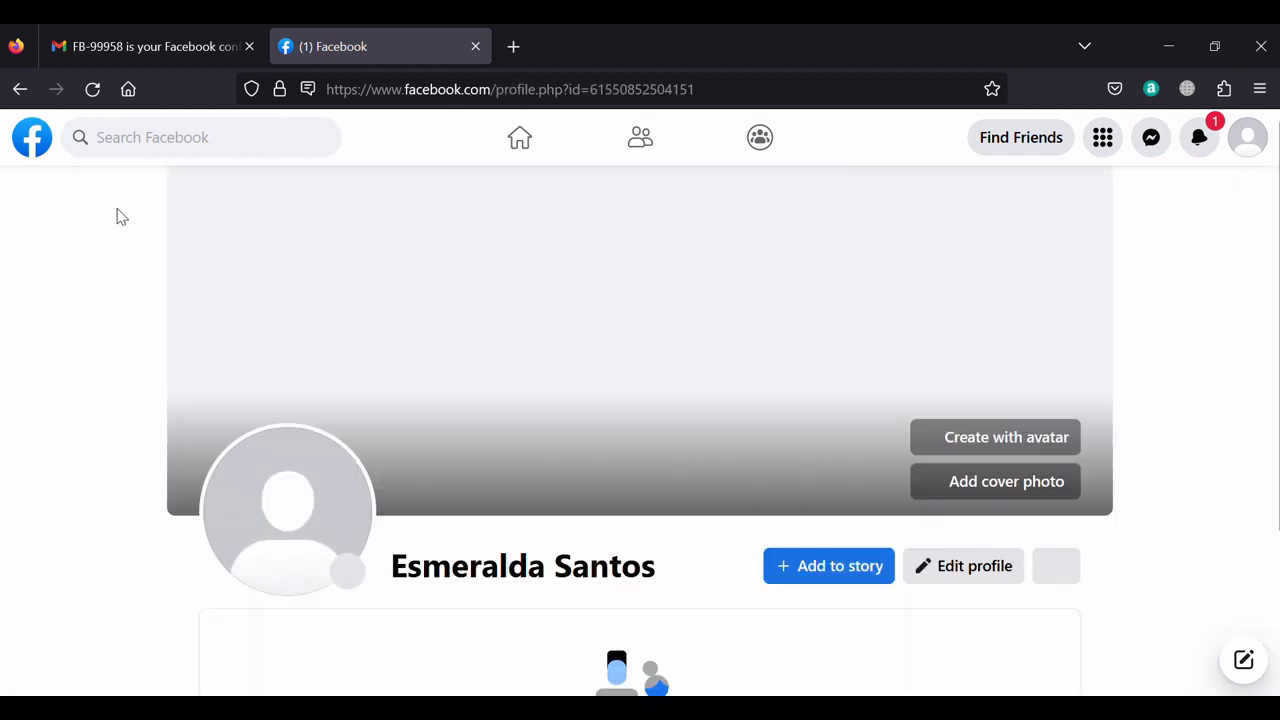
{"action": "left_click", "coordinate": [277, 510]}
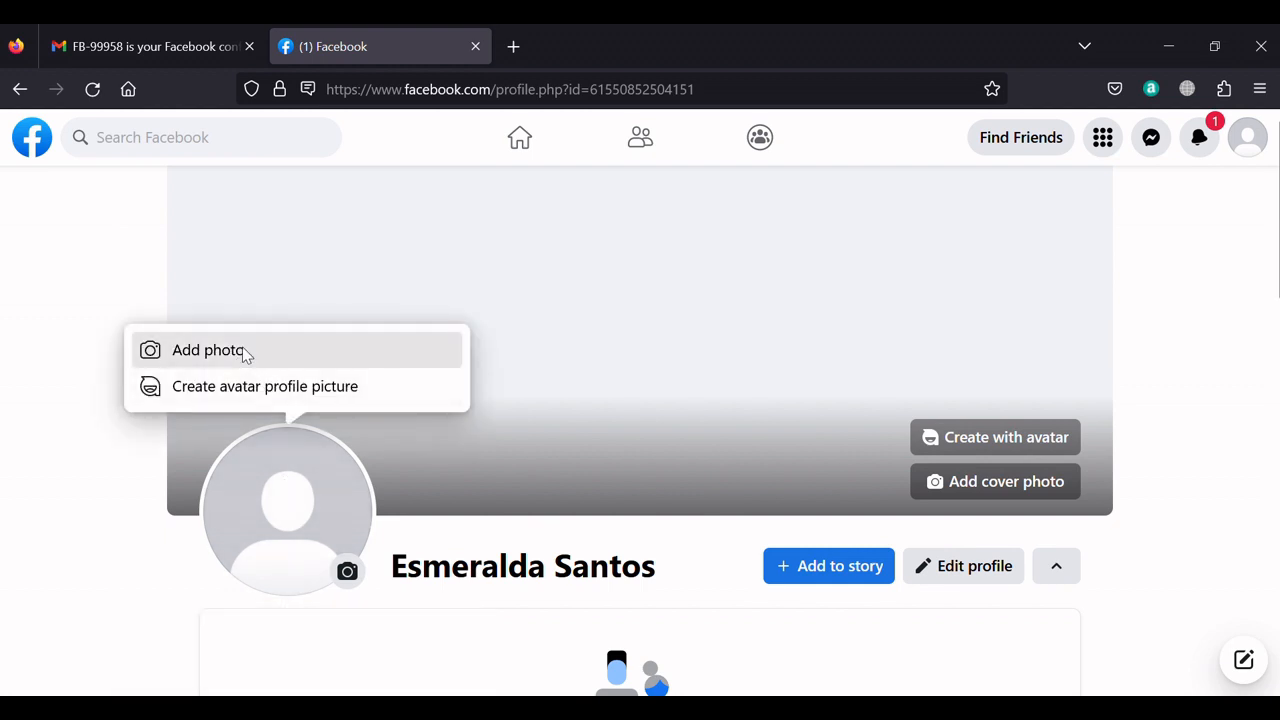
{"action": "left_click", "coordinate": [246, 352]}
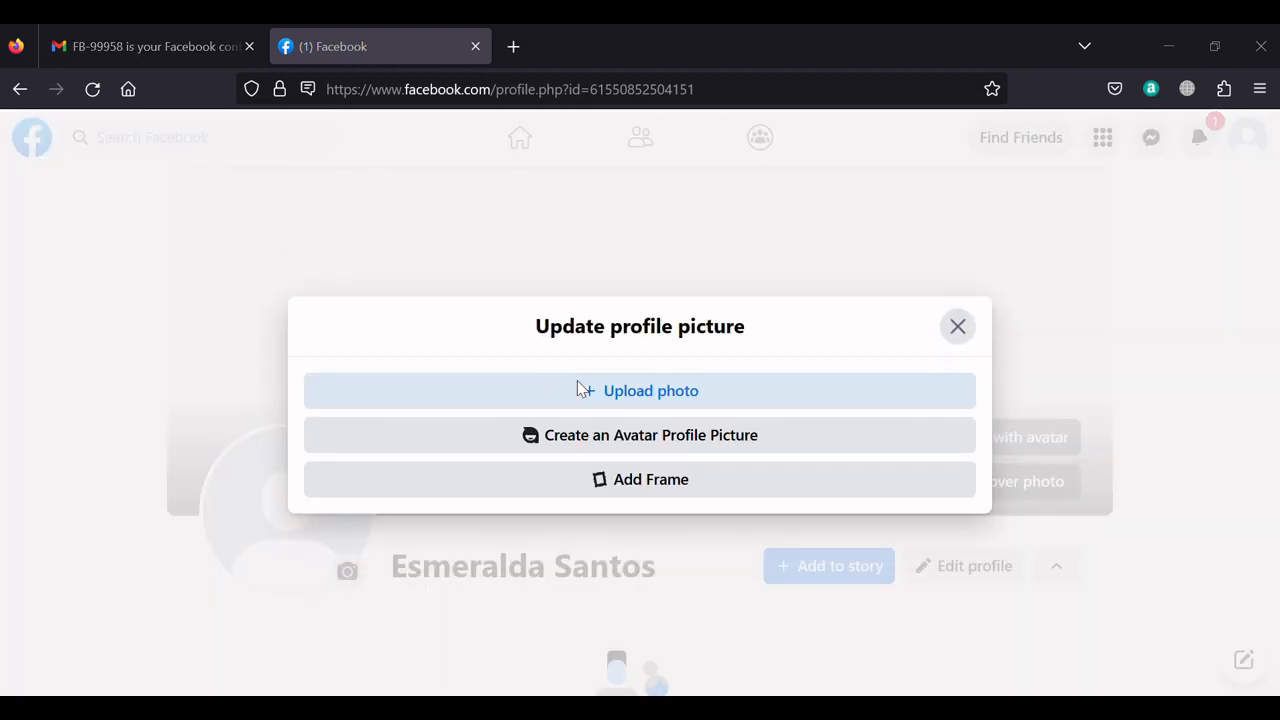
{"action": "left_click", "coordinate": [580, 389]}
{"action": "left_click", "coordinate": [270, 243]}
{"action": "double_click", "coordinate": [270, 243]}
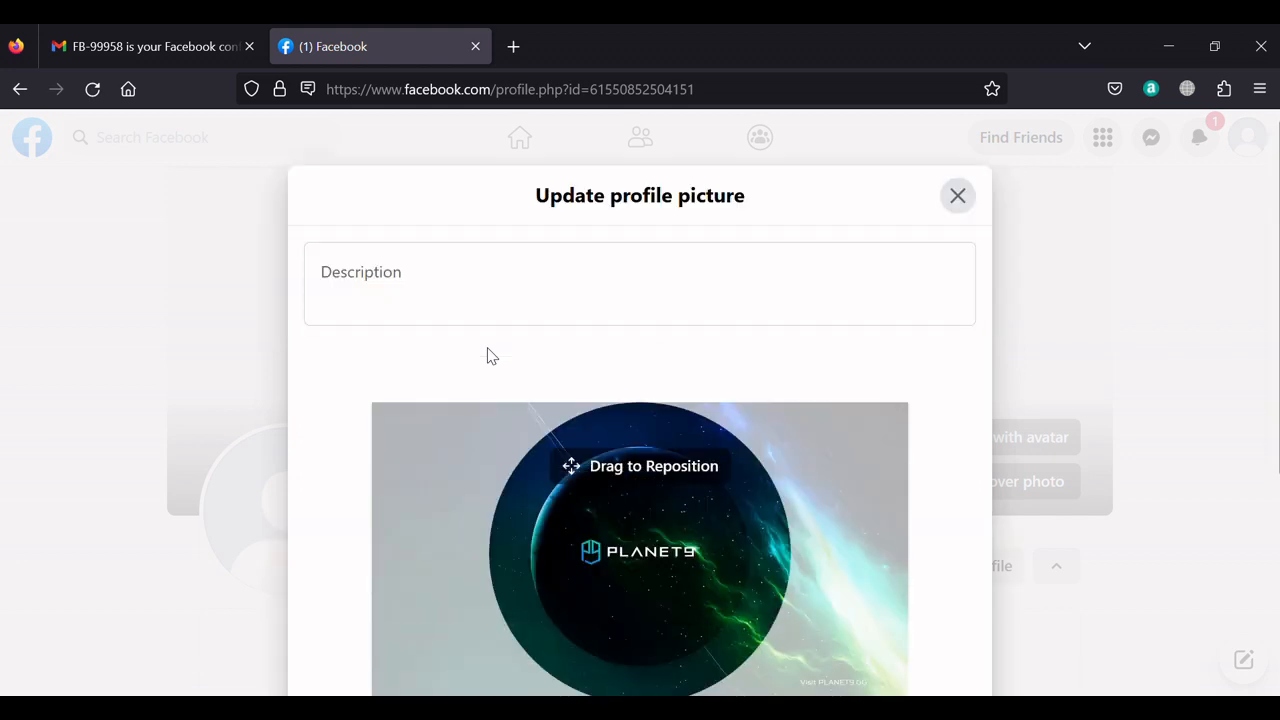
Step: Reposition the Planet9 image in the crop and save it as the profile picture
{"action": "left_click_drag", "start_coordinate": [603, 497], "coordinate": [804, 495]}
{"action": "scroll", "coordinate": [804, 495], "scroll_direction": "down", "scroll_amount": 3}
{"action": "left_click", "coordinate": [922, 612]}
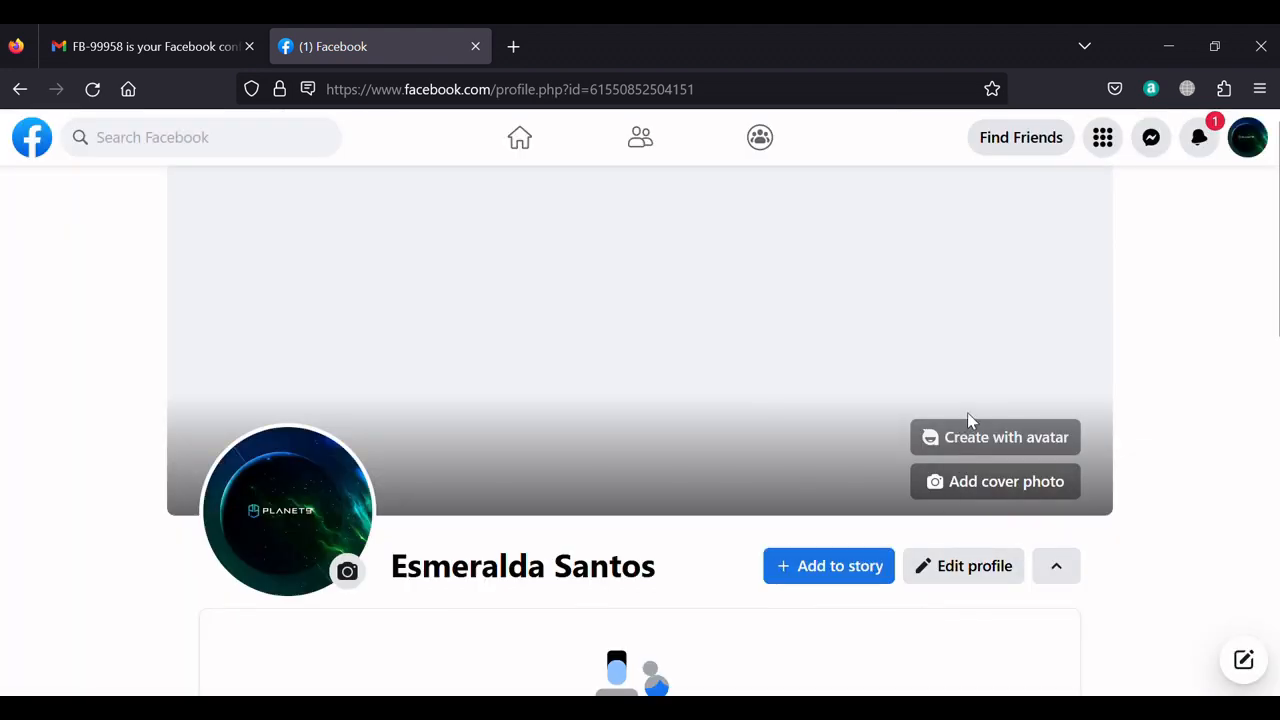
{"action": "left_click", "coordinate": [973, 438]}
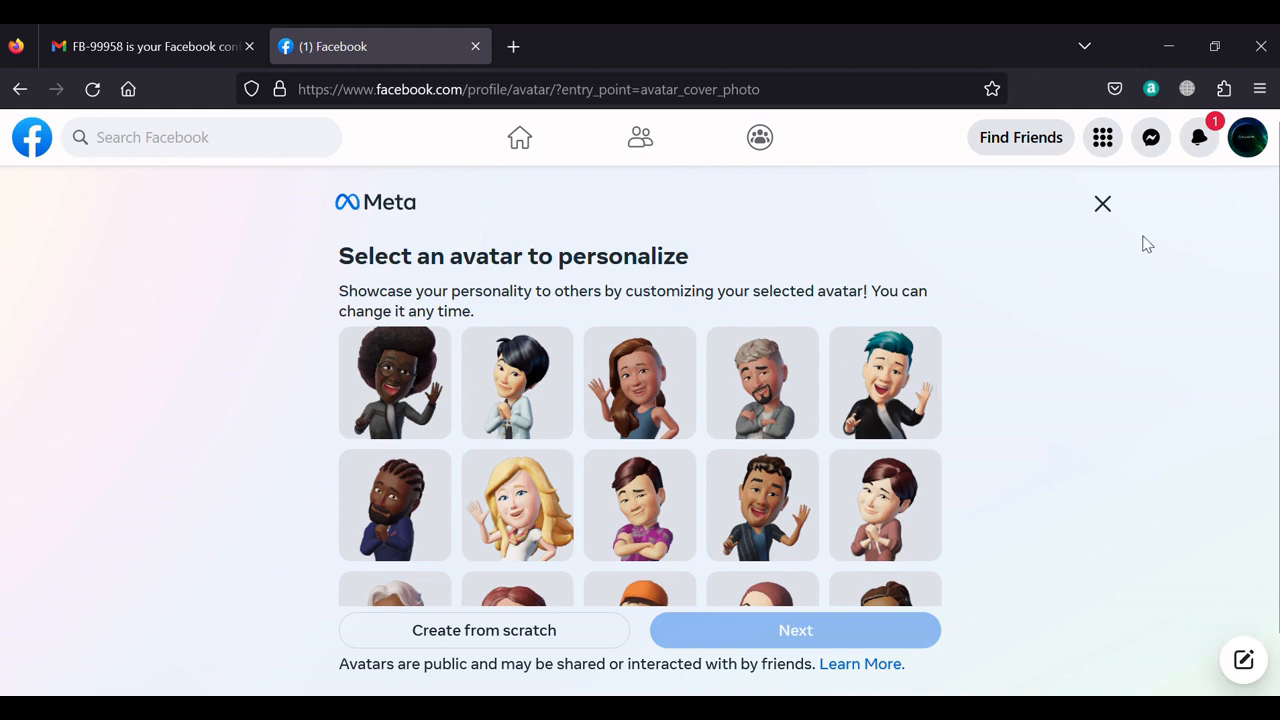
Step: Go back to the profile page through the account menu
{"action": "left_click", "coordinate": [1247, 137]}
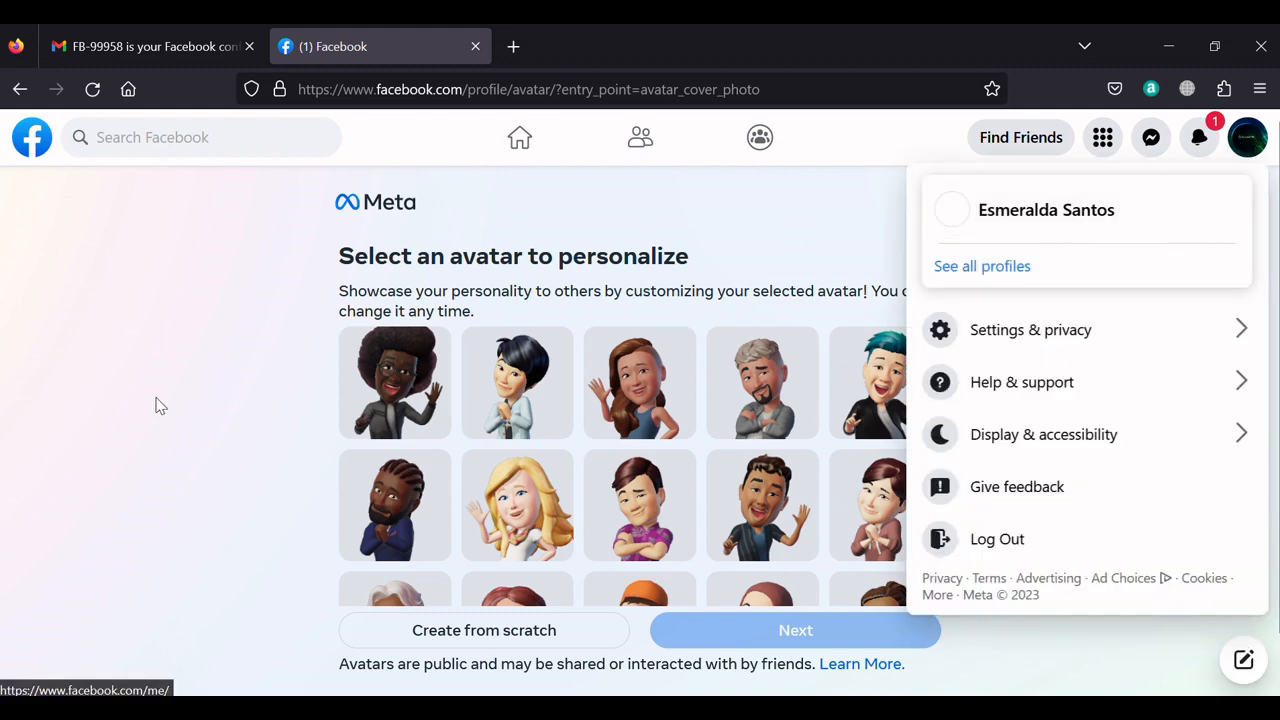
{"action": "left_click", "coordinate": [157, 406]}
{"action": "scroll", "coordinate": [440, 448], "scroll_direction": "down", "scroll_amount": 5}
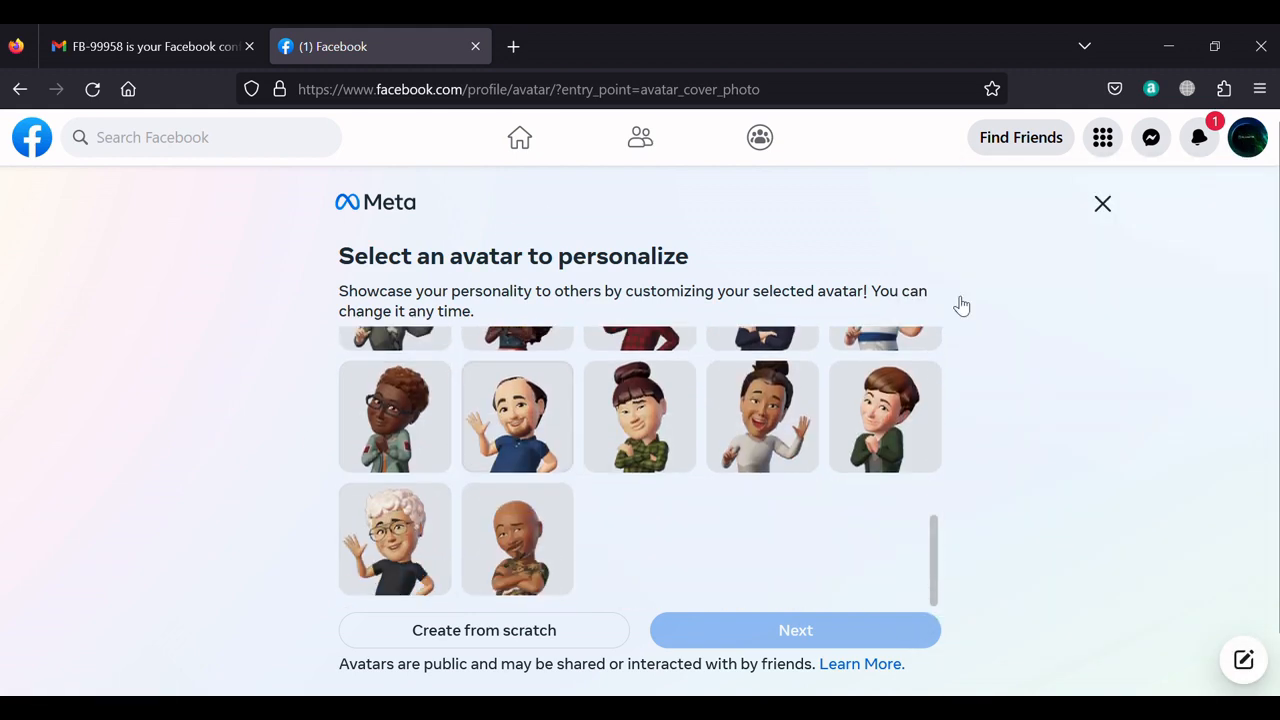
{"action": "left_click", "coordinate": [1250, 140]}
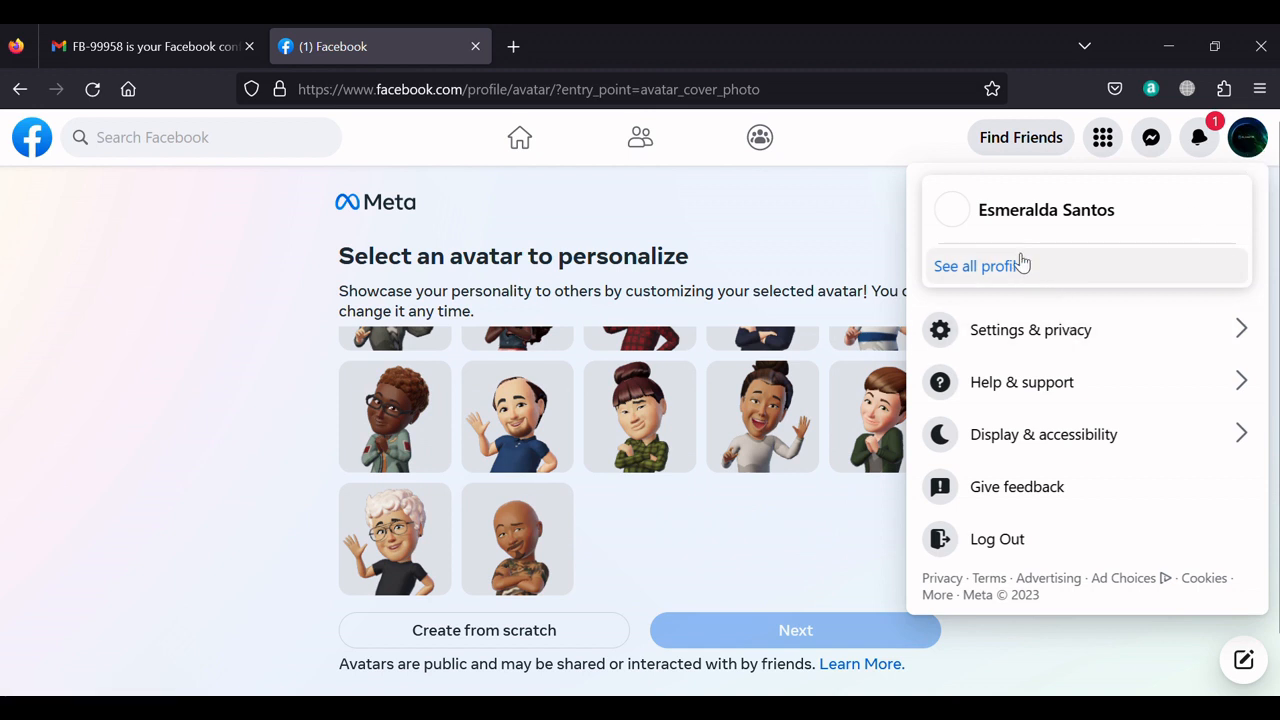
{"action": "left_click", "coordinate": [1024, 218]}
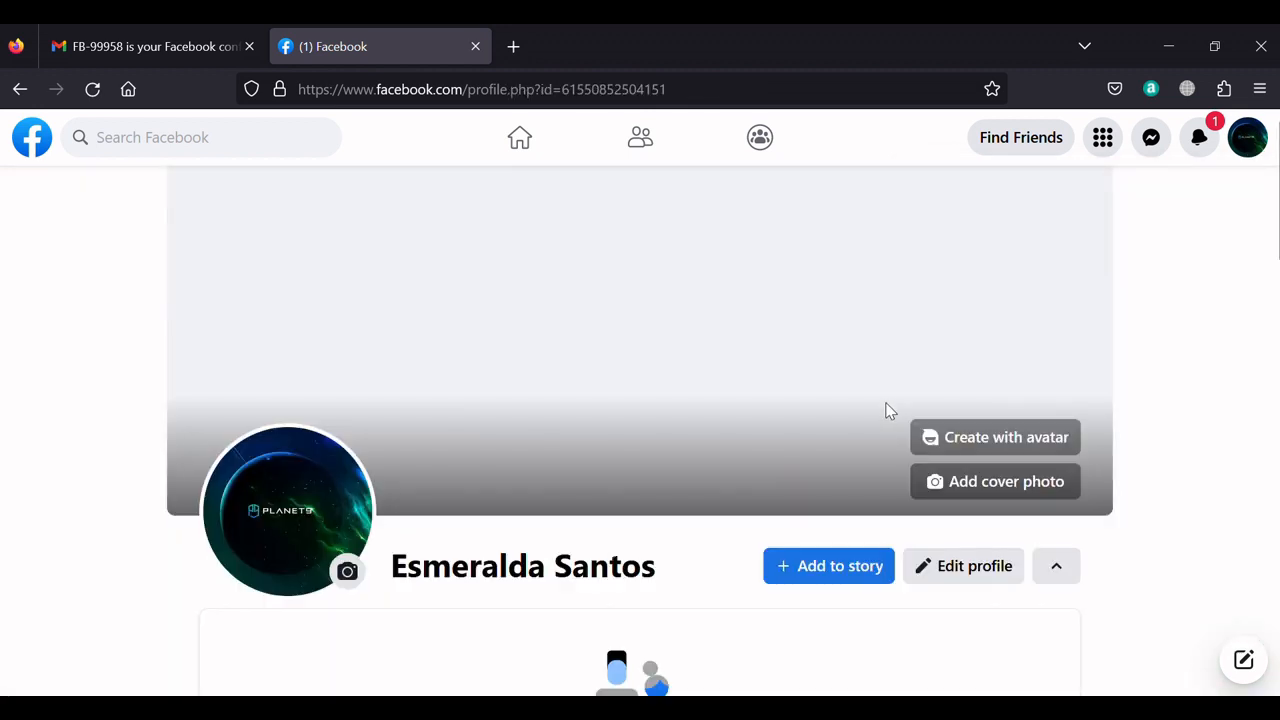
Step: Set the existing PLANET9 photo as the cover photo and save the change
{"action": "left_click", "coordinate": [963, 485]}
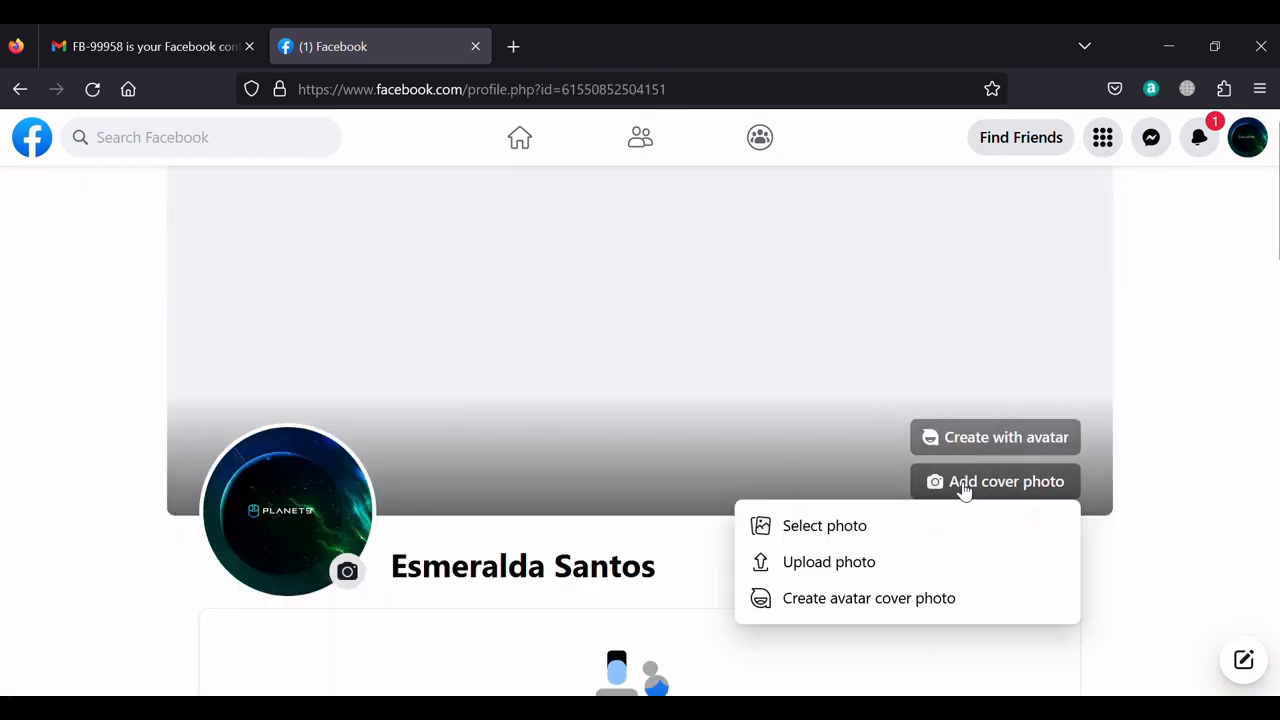
{"action": "left_click", "coordinate": [896, 525]}
{"action": "left_click", "coordinate": [451, 349]}
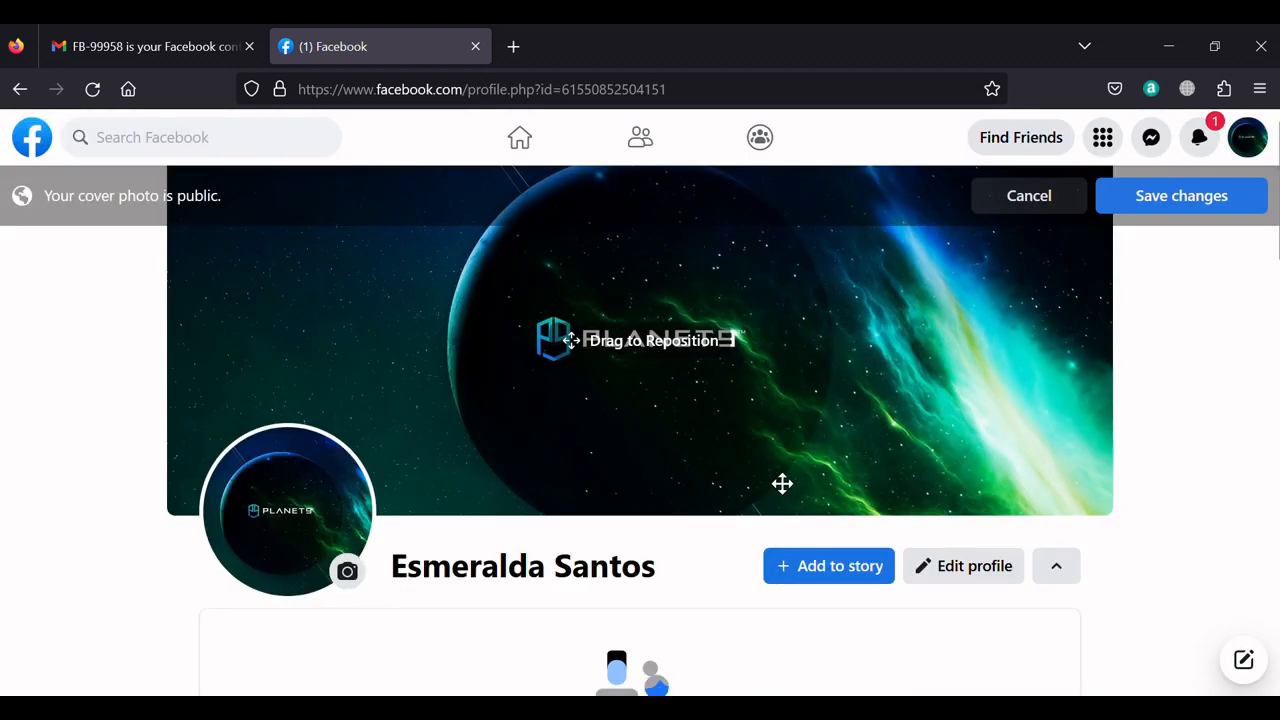
{"action": "left_click", "coordinate": [1222, 202]}
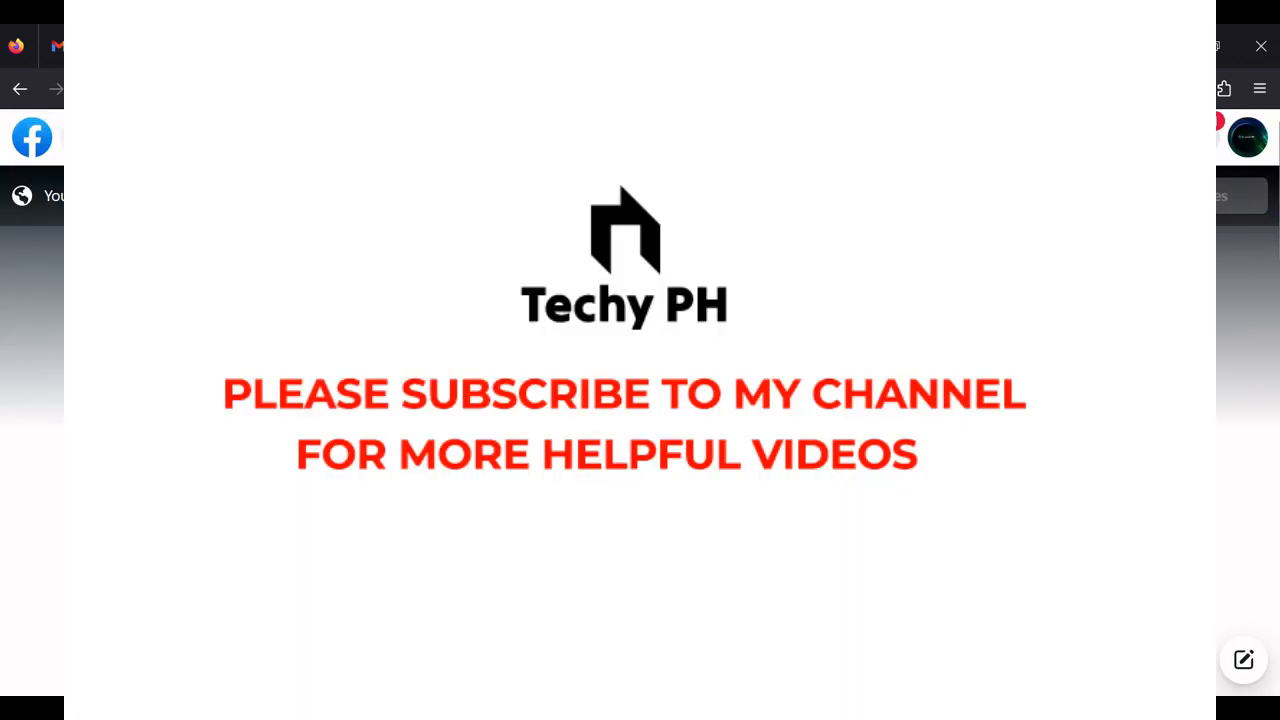